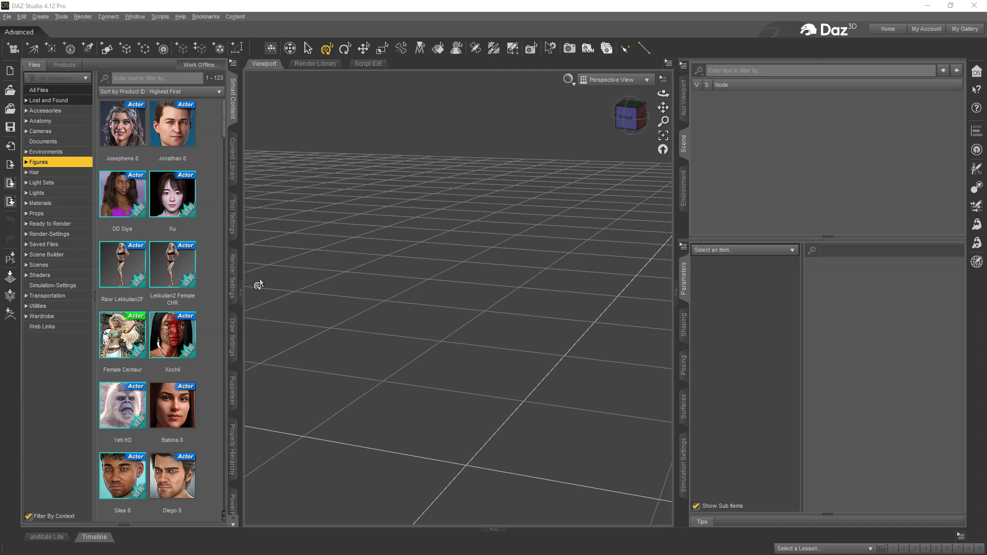
Search the content library and load the Genesis 8 Female Dev Load figure.
{"action": "left_click", "coordinate": [170, 79]}
{"action": "type", "text": "dev"}
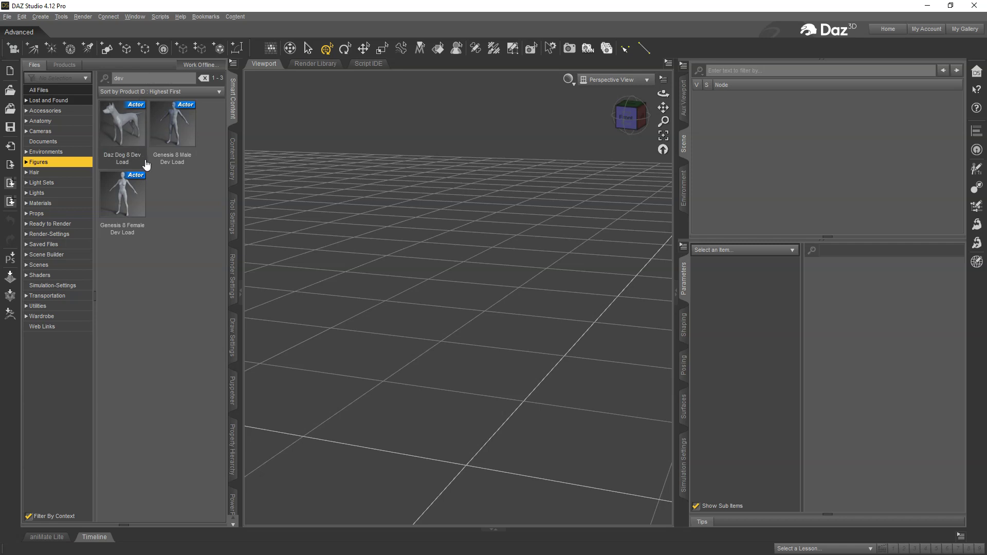
{"action": "double_click", "coordinate": [122, 194]}
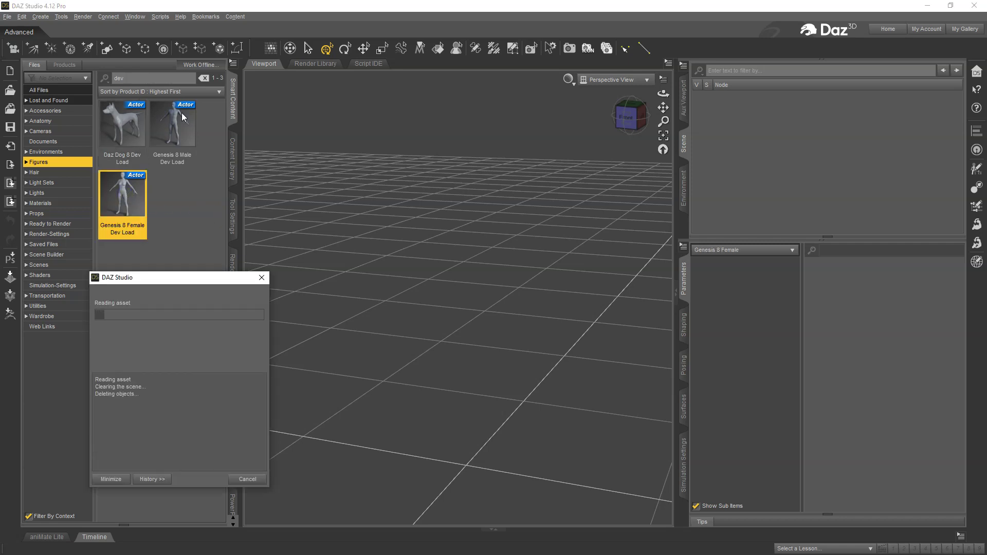
Filter to Wardrobe, dress the figure in BananaSuitF, and expand her in the Scene pane.
{"action": "left_click", "coordinate": [204, 78]}
{"action": "left_click", "coordinate": [41, 265]}
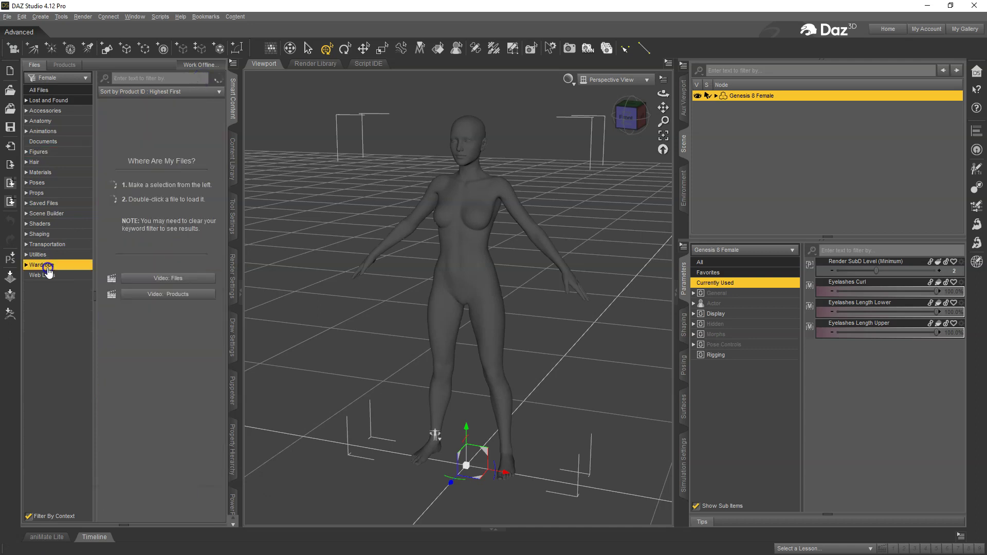
{"action": "double_click", "coordinate": [125, 126]}
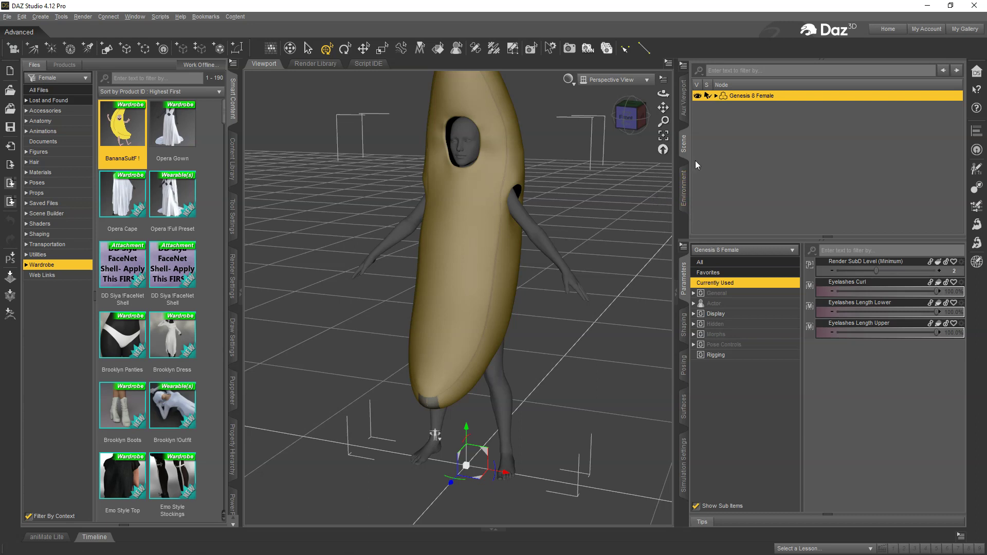
{"action": "left_click", "coordinate": [716, 96]}
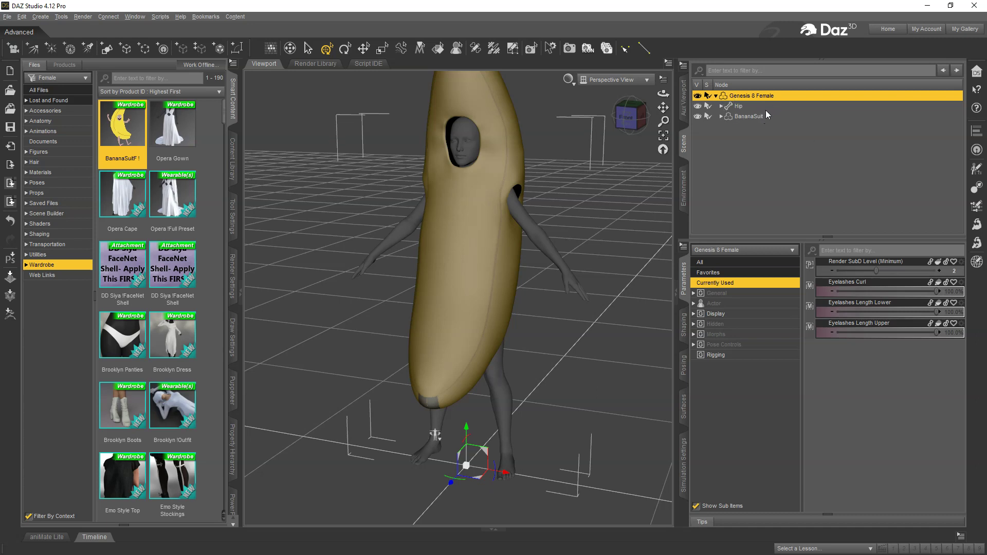
{"action": "left_click", "coordinate": [736, 284]}
{"action": "right_click", "coordinate": [688, 271]}
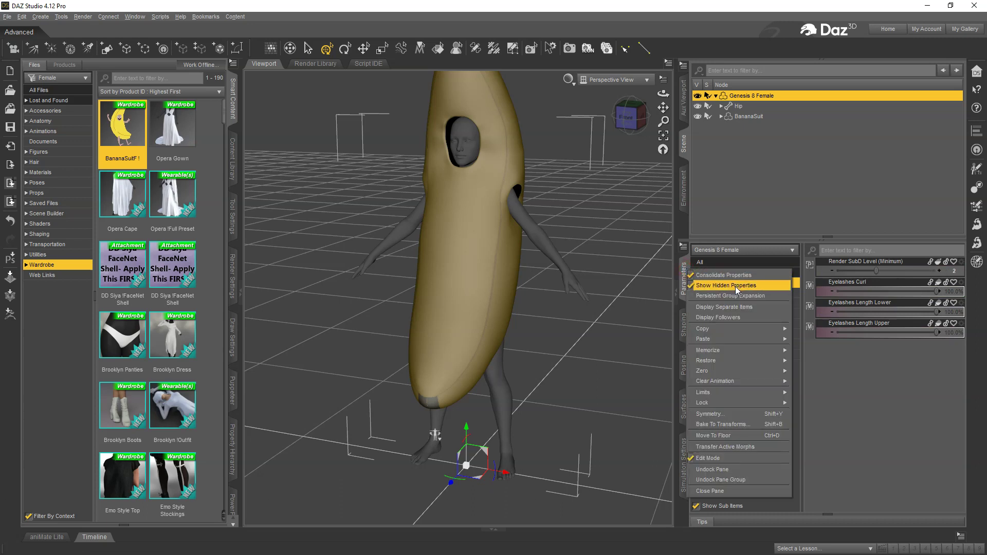
{"action": "left_click", "coordinate": [869, 421]}
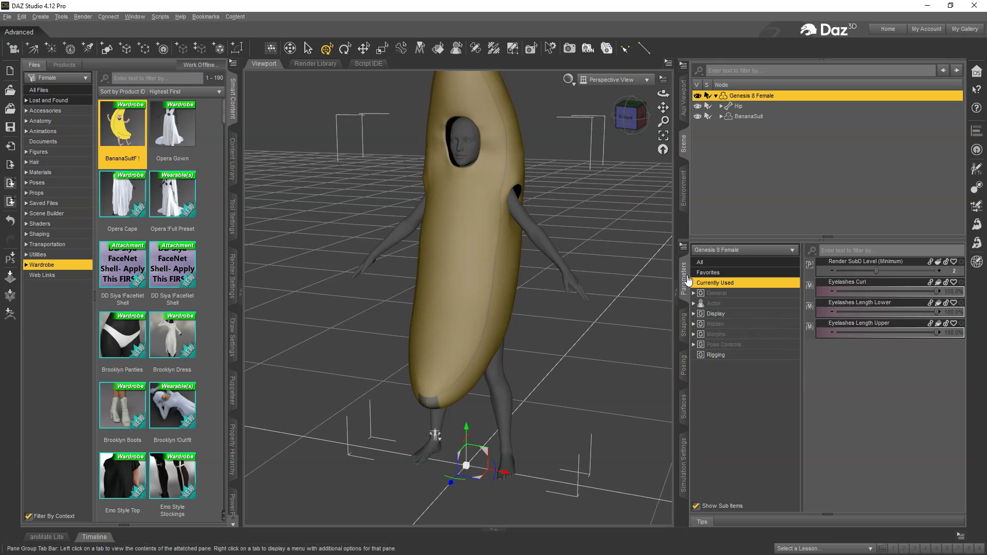
{"action": "left_click", "coordinate": [749, 116]}
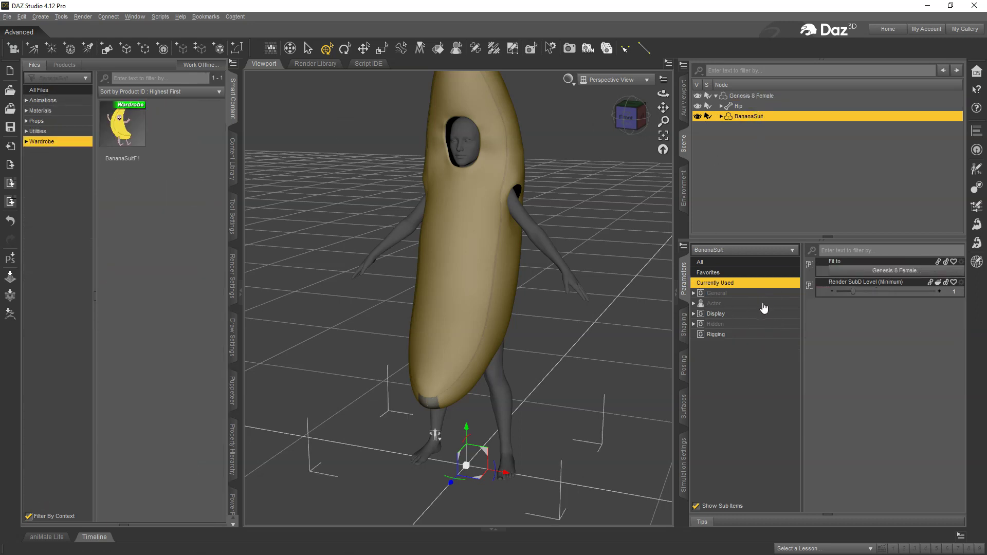
{"action": "left_click", "coordinate": [739, 96]}
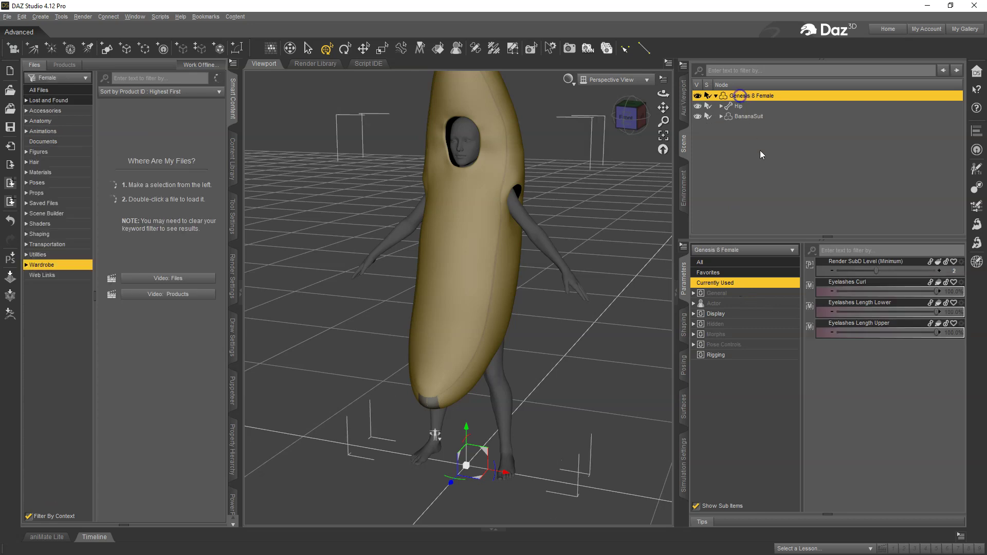
Try the Actor People character morphs Alexandra 8, BJ Sahel and Babina 8.
{"action": "left_click", "coordinate": [714, 304]}
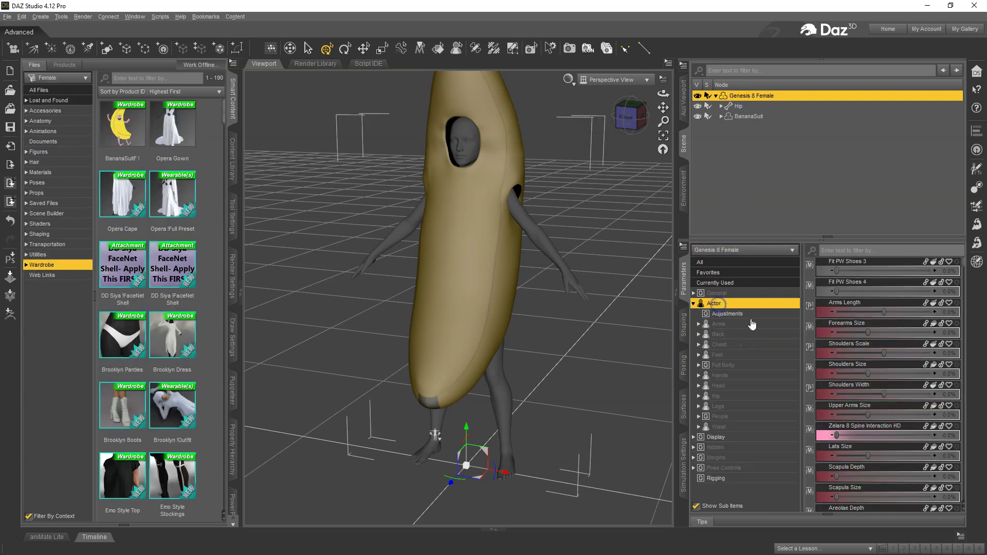
{"action": "left_click", "coordinate": [725, 418]}
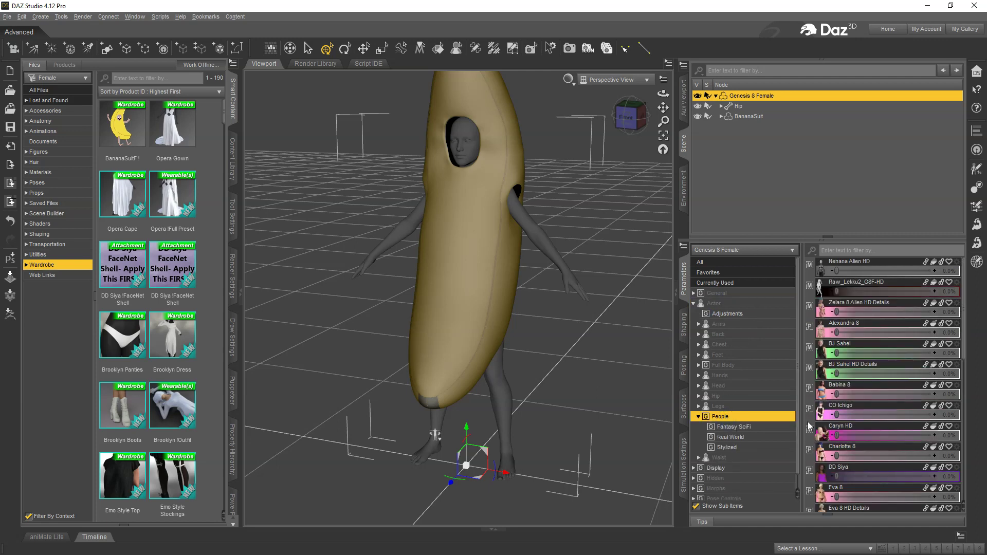
{"action": "left_click", "coordinate": [849, 333]}
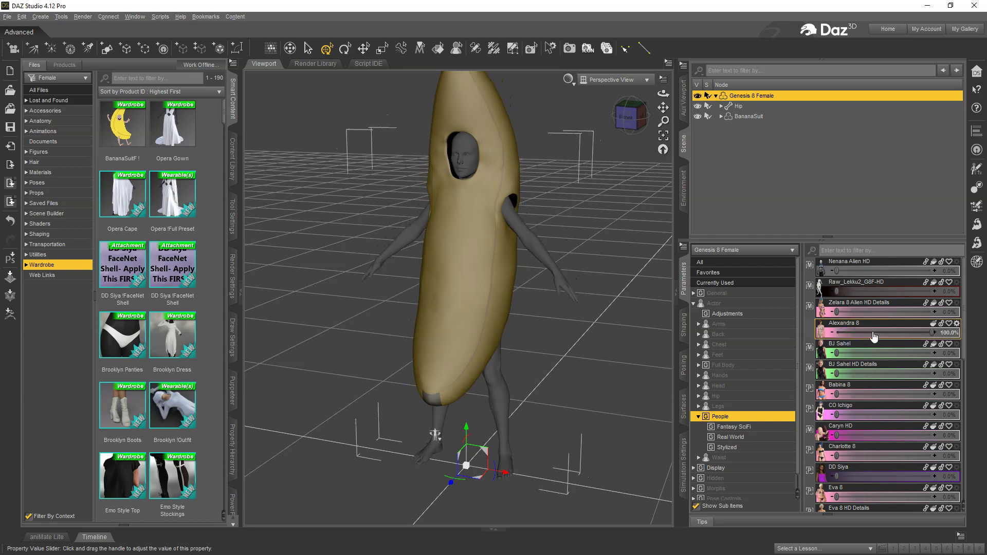
{"action": "left_click", "coordinate": [854, 352]}
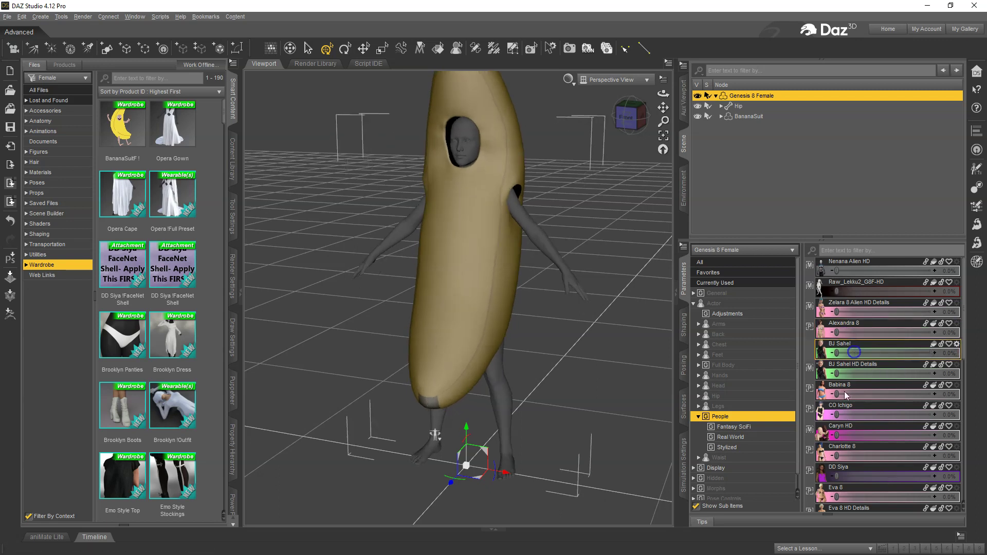
{"action": "left_click", "coordinate": [868, 397]}
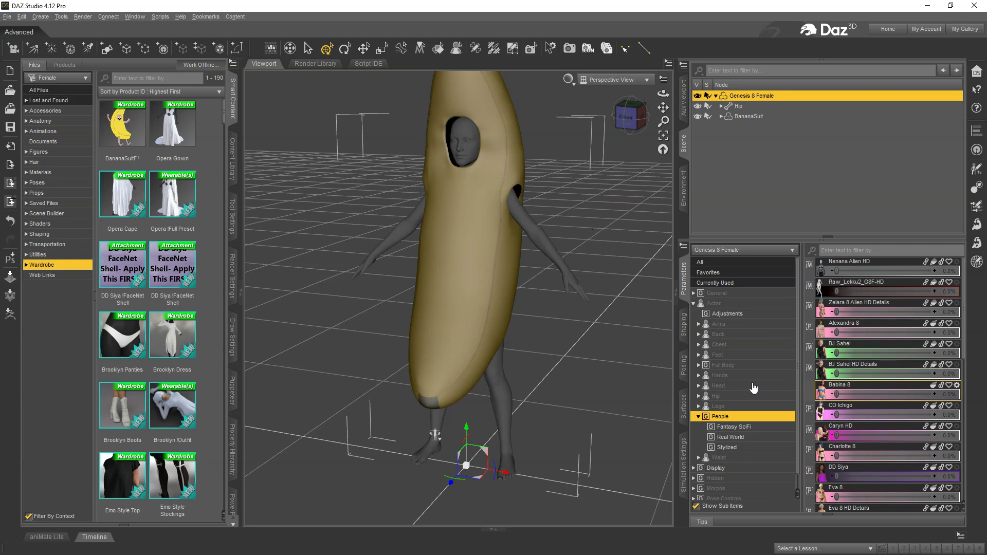
Dial Alexandra 8 Body under Full Body > People > Real World to 100%.
{"action": "left_click", "coordinate": [739, 371]}
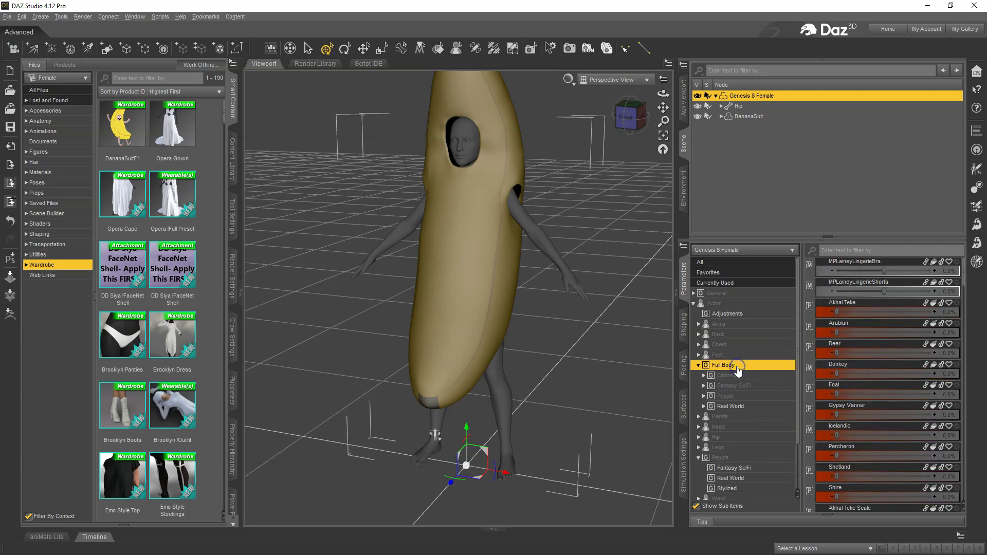
{"action": "left_click", "coordinate": [741, 397]}
{"action": "left_click", "coordinate": [741, 407]}
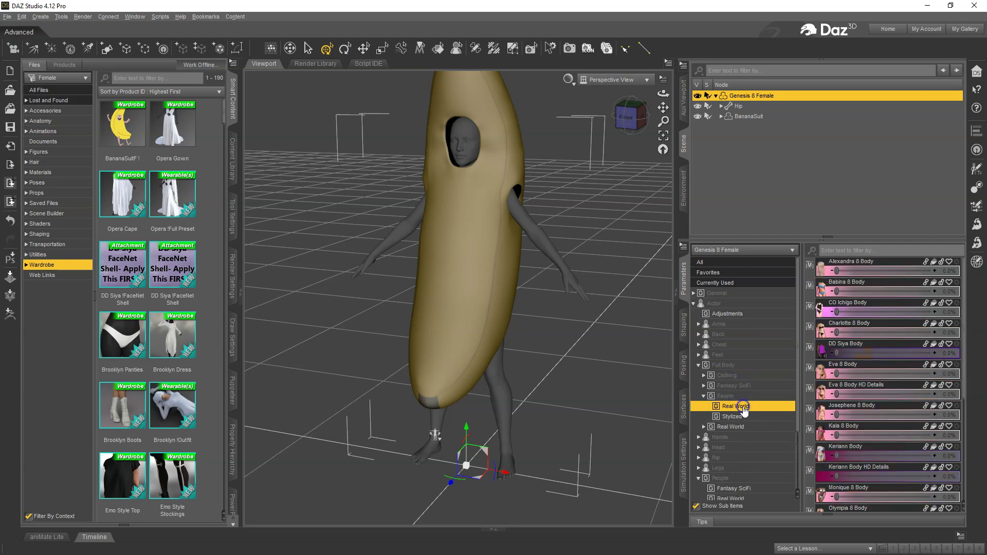
{"action": "left_click_drag", "start_coordinate": [855, 271], "coordinate": [944, 272]}
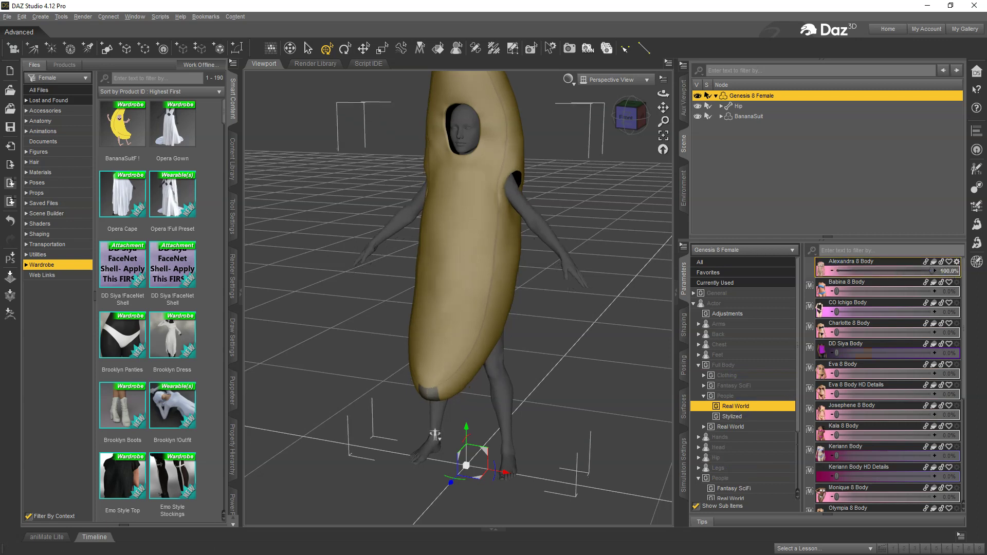
{"action": "left_click_drag", "start_coordinate": [524, 267], "coordinate": [522, 252], "text": "alt"}
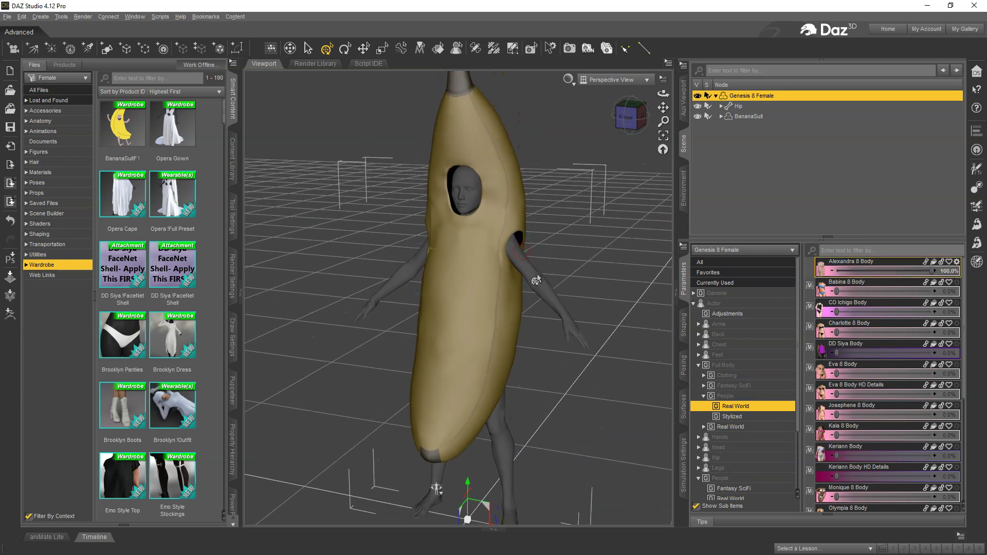
{"action": "left_click_drag", "start_coordinate": [485, 294], "coordinate": [481, 283], "text": "alt"}
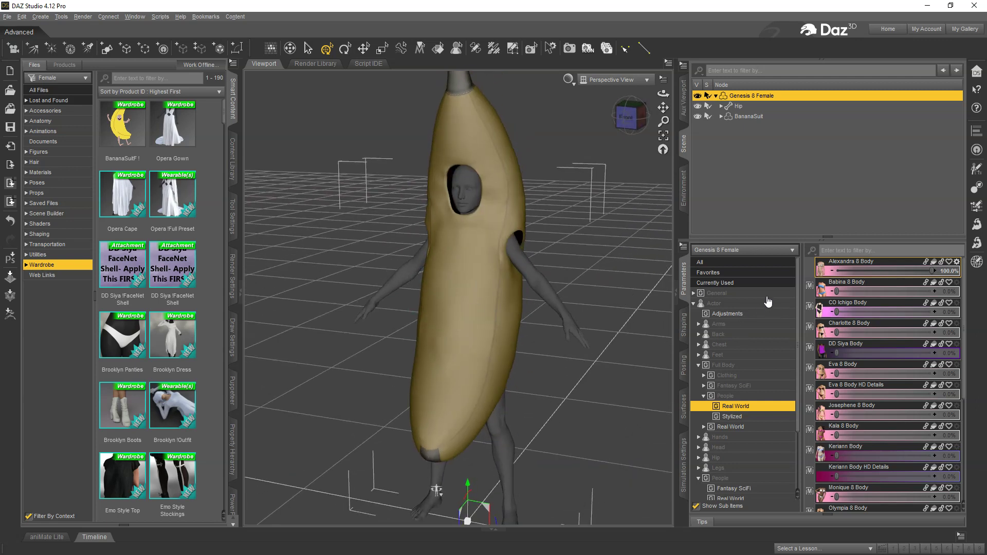
Check Alexandra 8 Body's parameter settings for its internal name FBMAlexandra8, then cancel.
{"action": "left_click", "coordinate": [957, 262]}
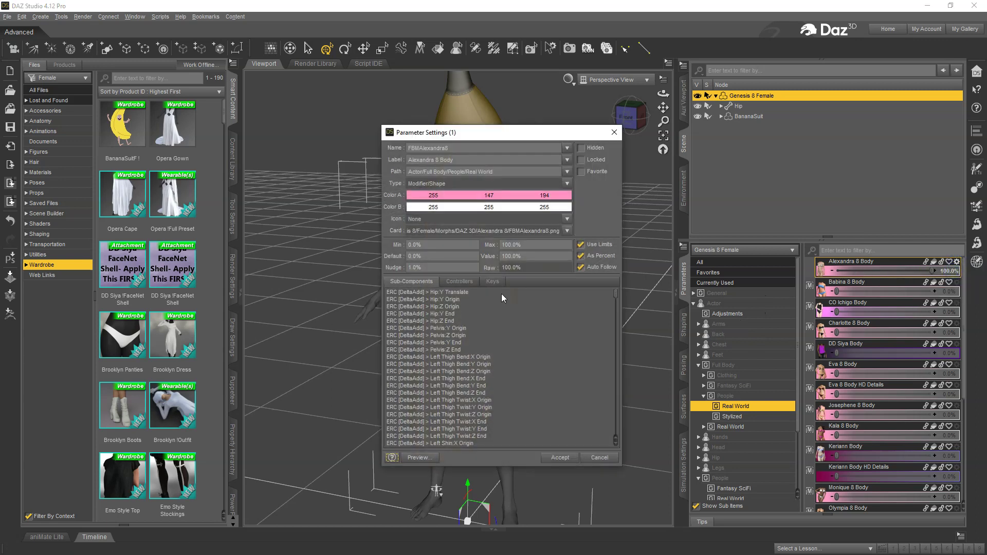
{"action": "double_click", "coordinate": [471, 152]}
{"action": "left_click", "coordinate": [601, 457]}
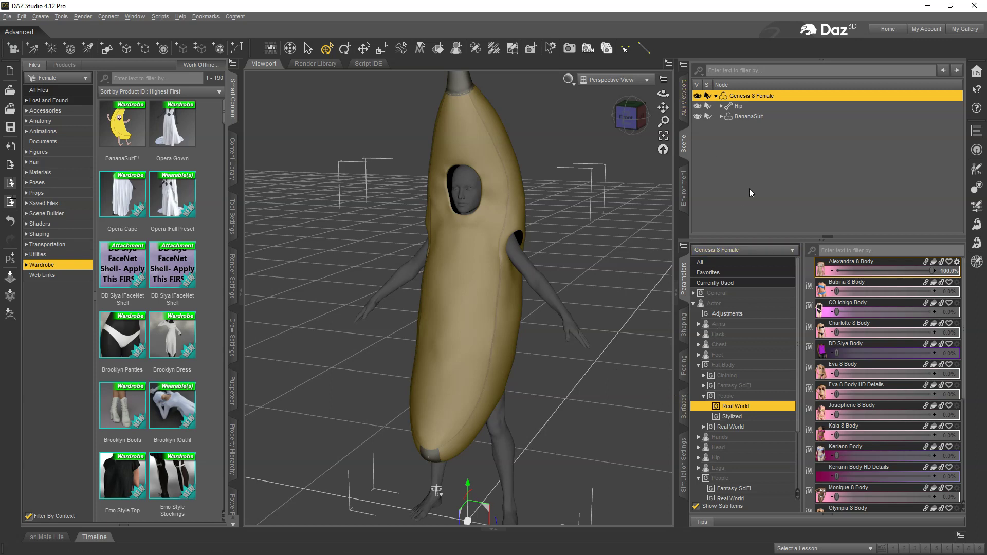
Send the figure and BananaSuit to ZBrush via GoZ, exporting with deformations.
{"action": "left_click", "coordinate": [741, 115]}
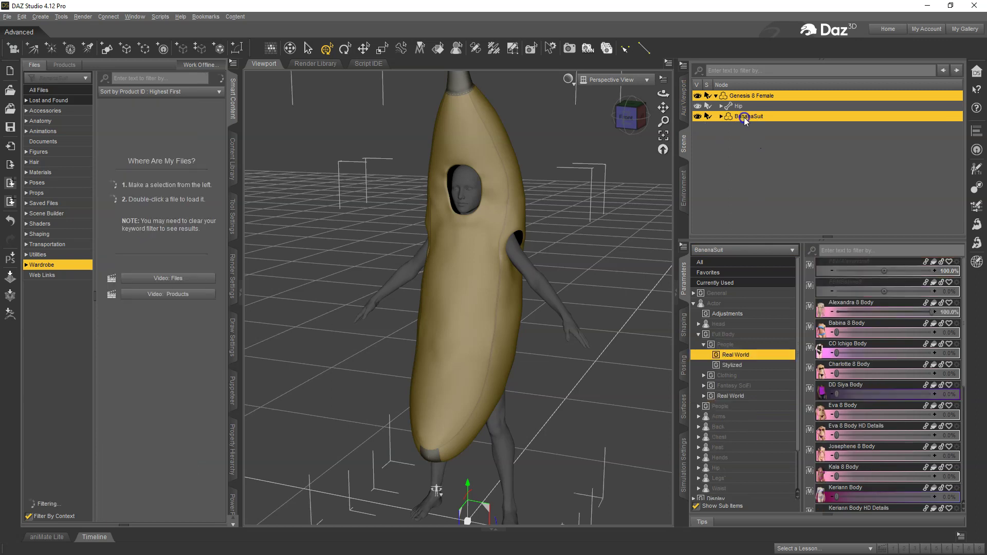
{"action": "left_click", "coordinate": [10, 313]}
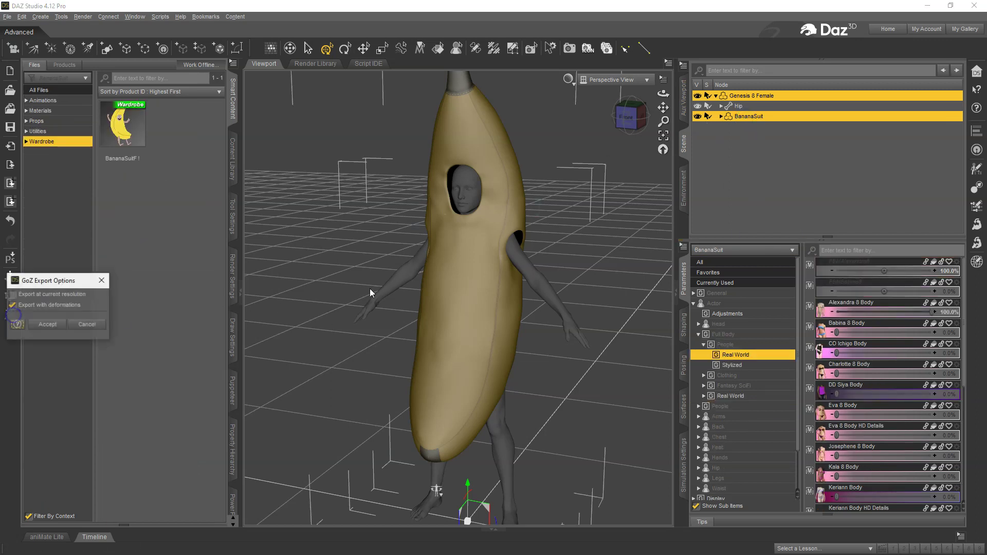
{"action": "left_click", "coordinate": [48, 328]}
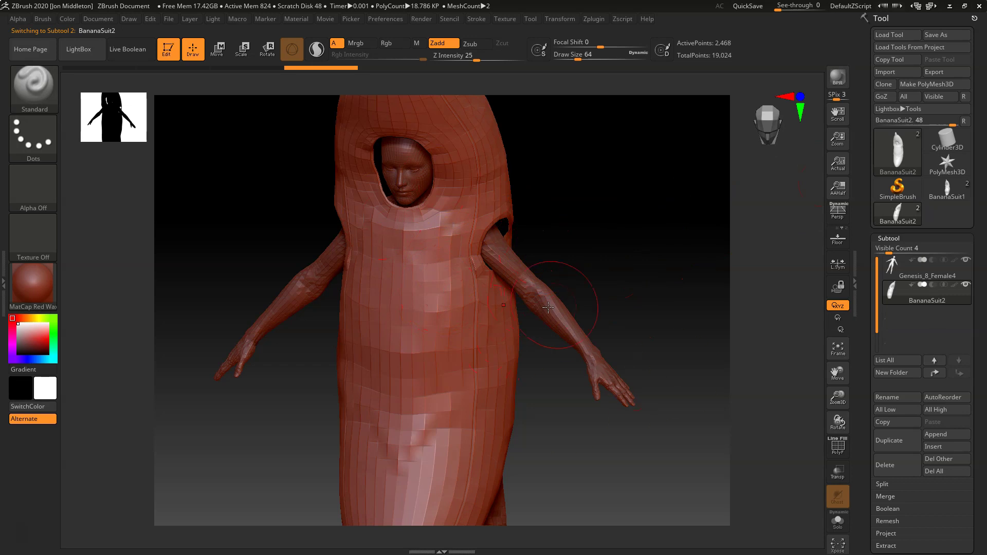
Smooth the faceted banding across the banana suit's chest and belly with the Smooth brush.
{"action": "left_click_drag", "start_coordinate": [562, 282], "coordinate": [591, 273]}
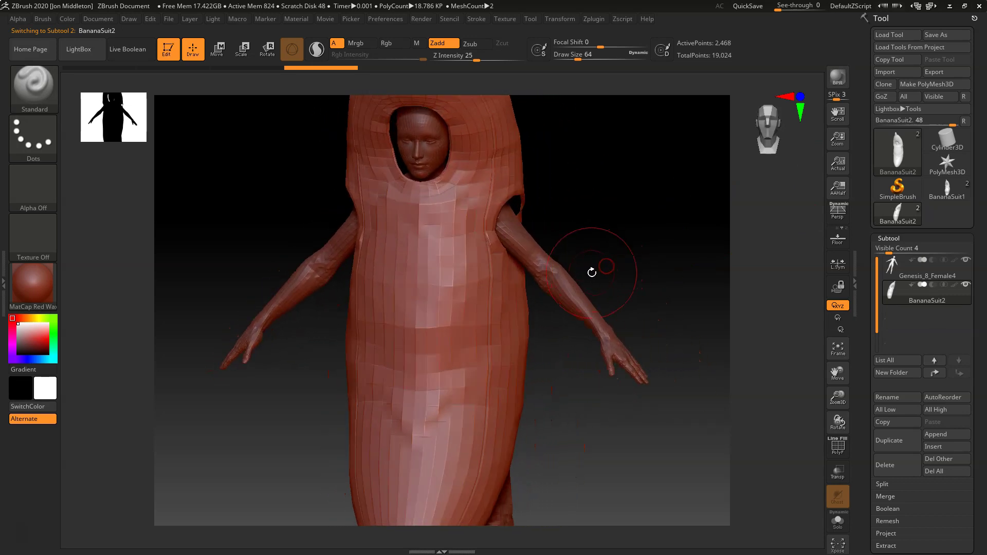
{"action": "mouse_move", "coordinate": [564, 369]}
{"action": "left_mouse_down"}
{"action": "mouse_move", "coordinate": [518, 379]}
{"action": "mouse_move", "coordinate": [566, 355]}
{"action": "mouse_move", "coordinate": [547, 362]}
{"action": "left_mouse_up"}
{"action": "key", "text": "shift"}
{"action": "mouse_move", "coordinate": [469, 232]}
{"action": "left_mouse_down", "text": "shift"}
{"action": "mouse_move", "coordinate": [471, 281]}
{"action": "mouse_move", "coordinate": [461, 250]}
{"action": "mouse_move", "coordinate": [452, 293]}
{"action": "mouse_move", "coordinate": [462, 345]}
{"action": "mouse_move", "coordinate": [439, 393]}
{"action": "left_mouse_up", "text": "shift"}
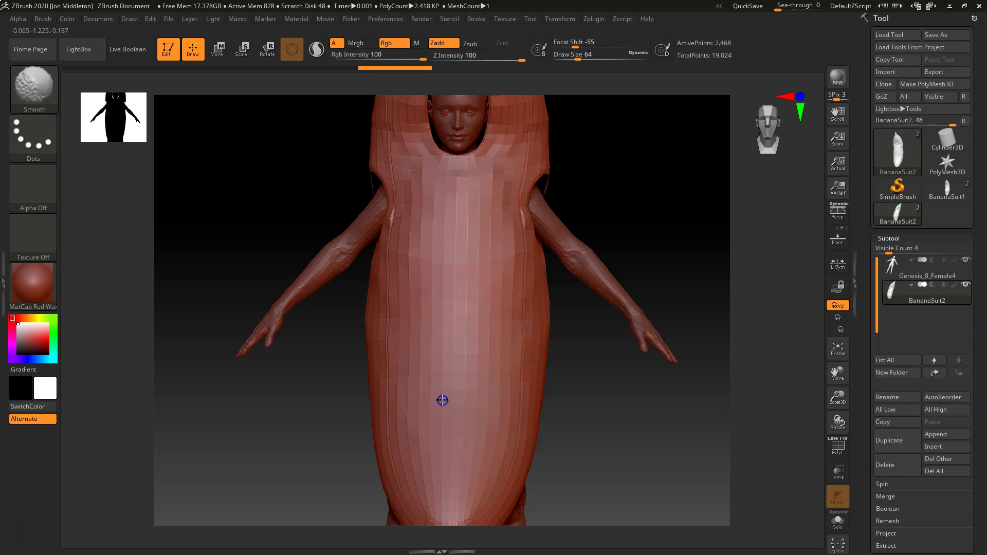
{"action": "mouse_move", "coordinate": [466, 229]}
{"action": "left_mouse_down"}
{"action": "mouse_move", "coordinate": [457, 272]}
{"action": "mouse_move", "coordinate": [457, 236]}
{"action": "mouse_move", "coordinate": [438, 309]}
{"action": "mouse_move", "coordinate": [467, 230]}
{"action": "mouse_move", "coordinate": [472, 256]}
{"action": "mouse_move", "coordinate": [478, 228]}
{"action": "mouse_move", "coordinate": [480, 254]}
{"action": "mouse_move", "coordinate": [477, 229]}
{"action": "left_mouse_up"}
{"action": "key", "text": "shift"}
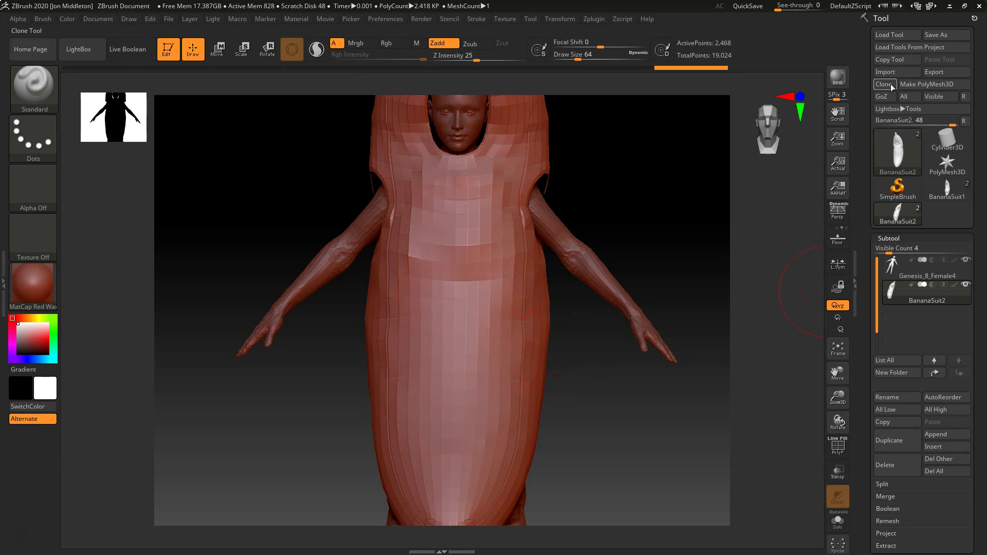
GoZ the suit back to DAZ as morph FBMAlexandra8, overwriting Deltas Only.
{"action": "left_click", "coordinate": [882, 96]}
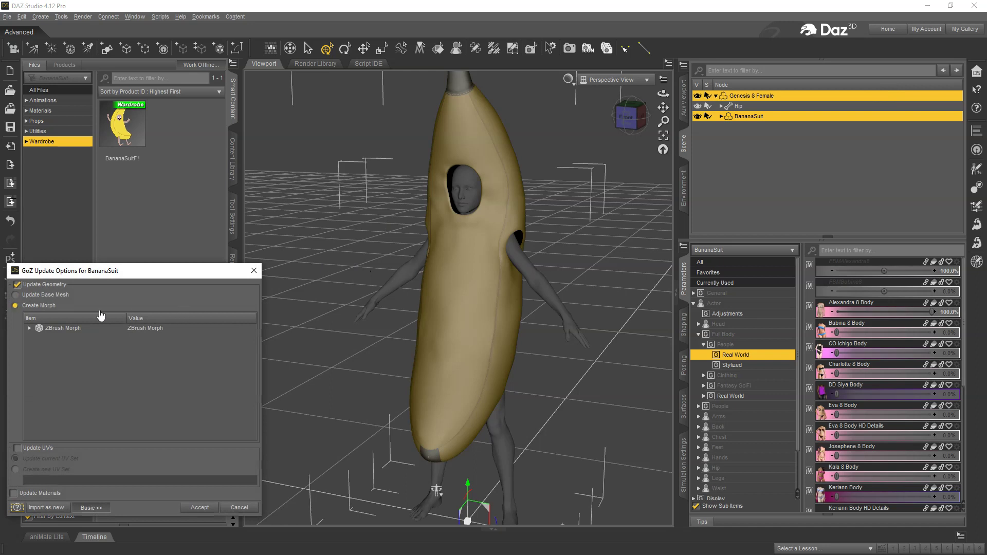
{"action": "double_click", "coordinate": [44, 329]}
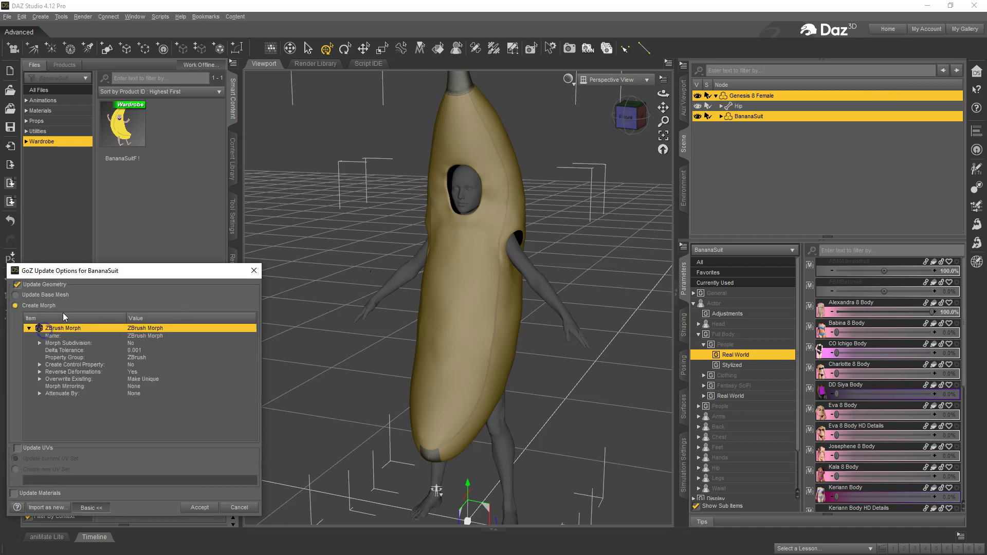
{"action": "double_click", "coordinate": [146, 336]}
{"action": "key", "text": "Return"}
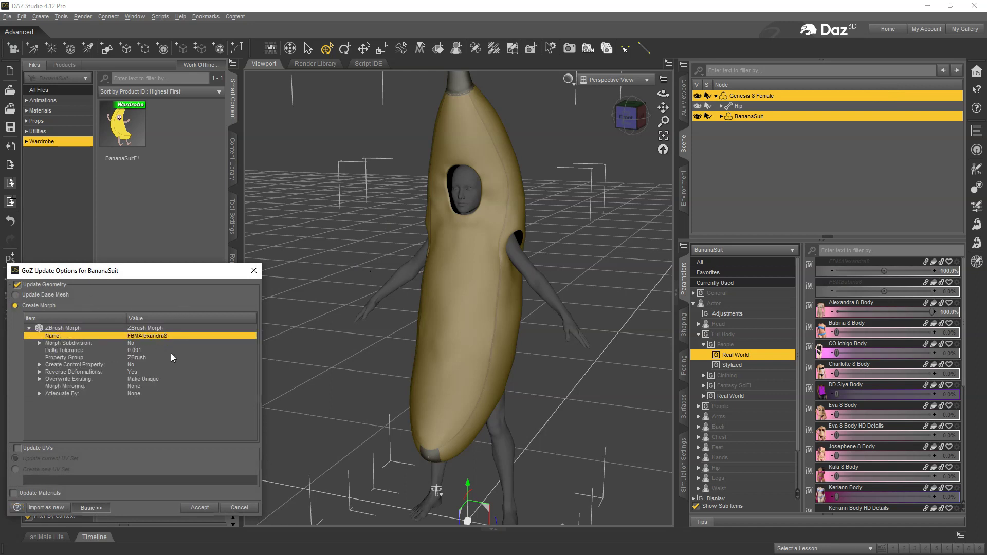
{"action": "left_click", "coordinate": [146, 381]}
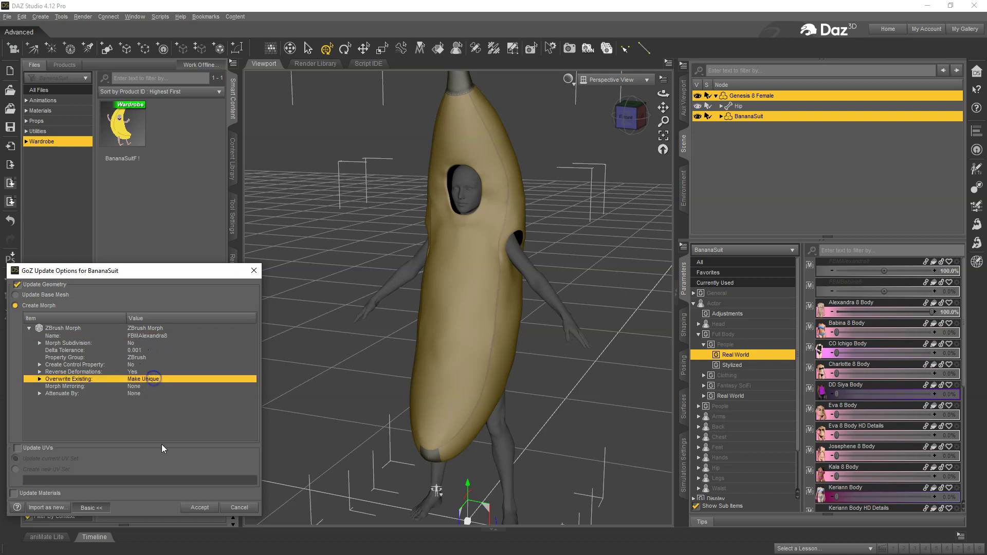
{"action": "left_click", "coordinate": [144, 382]}
{"action": "left_click", "coordinate": [177, 409]}
{"action": "left_click", "coordinate": [200, 508]}
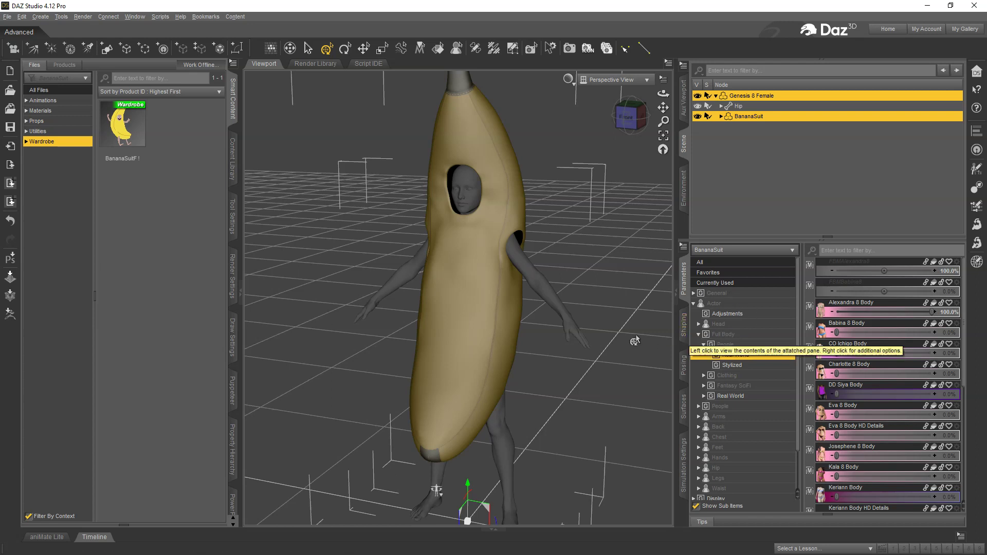
Select Genesis 8 Female and list Currently Used parameters, showing Alexandra 8 Body at 100%.
{"action": "left_click_drag", "start_coordinate": [569, 306], "coordinate": [562, 288]}
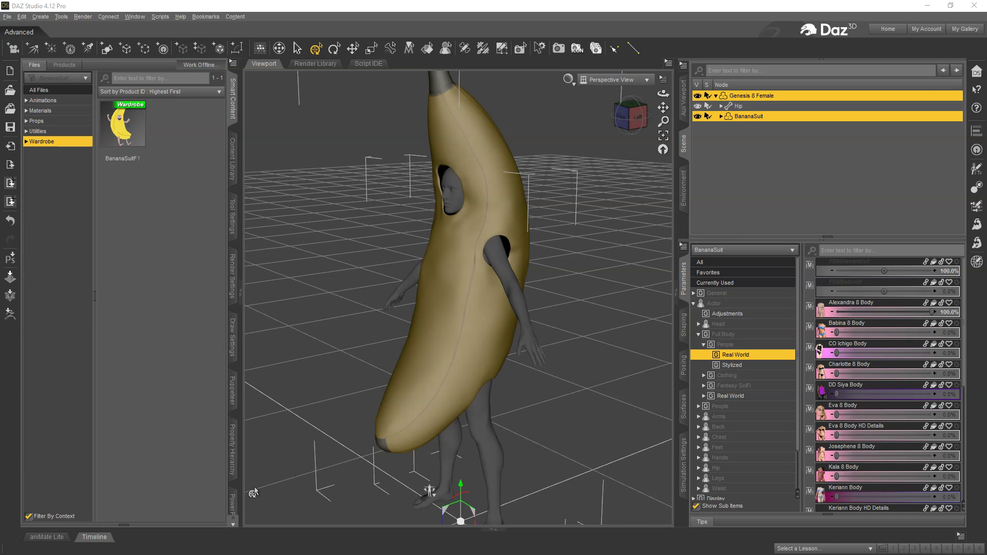
{"action": "left_click", "coordinate": [726, 174]}
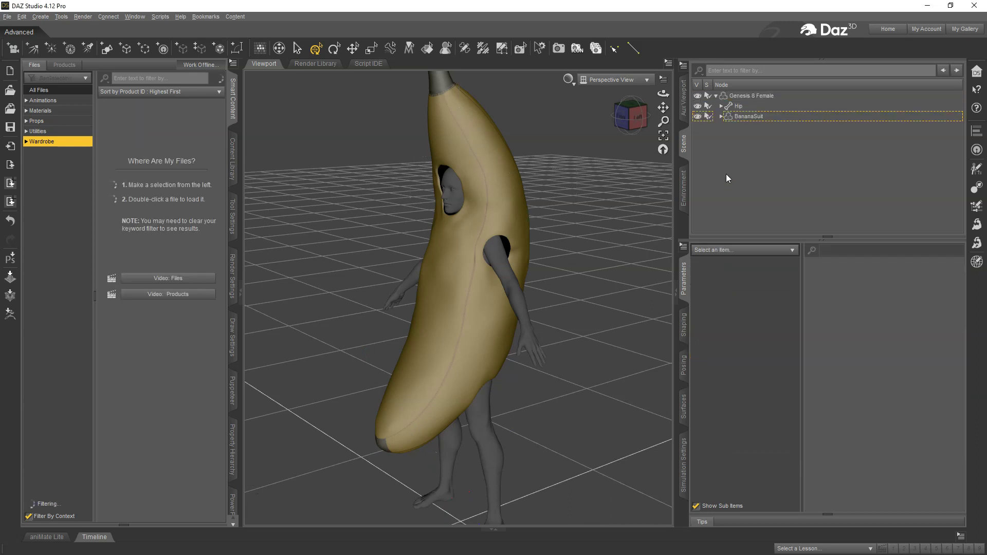
{"action": "left_click", "coordinate": [754, 117]}
{"action": "left_click", "coordinate": [757, 95]}
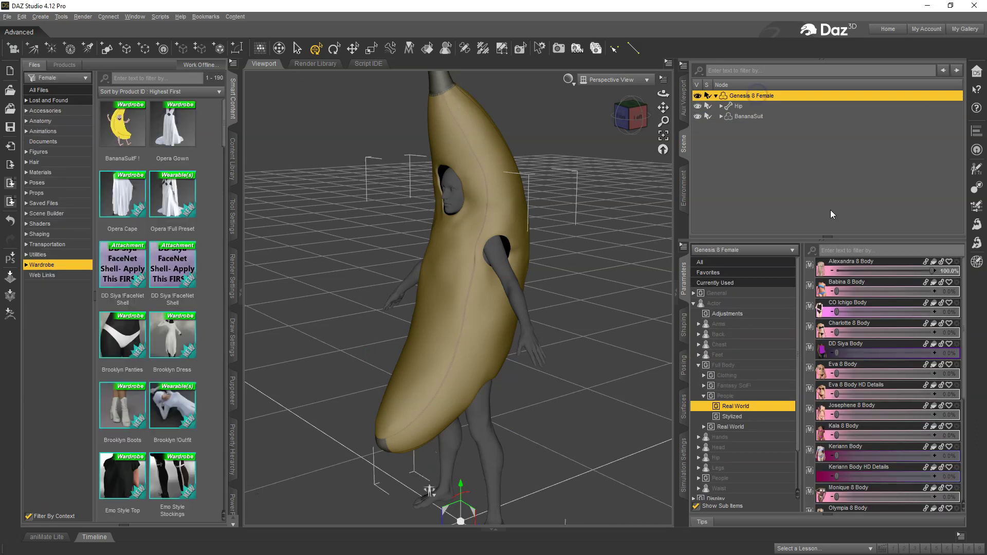
{"action": "left_click", "coordinate": [740, 284]}
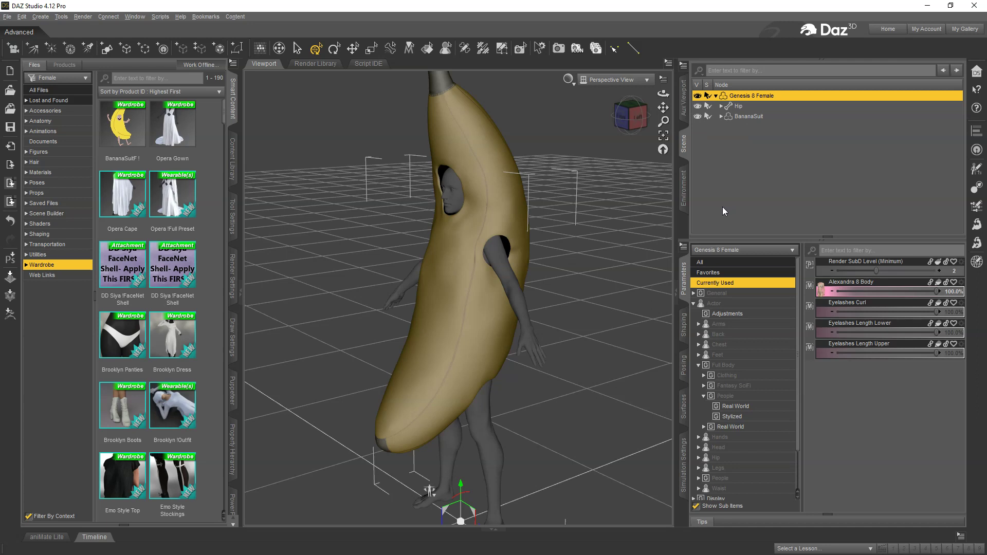
Hide the BananaSuit and export the figure as OBJ G8FAlexandra at DAZ Studio 1cm scale.
{"action": "left_click", "coordinate": [698, 116]}
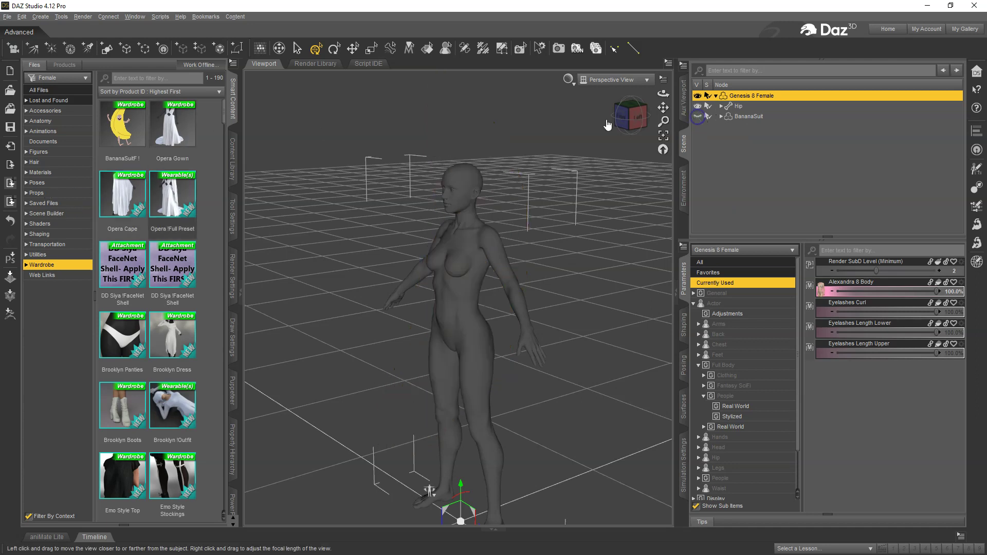
{"action": "left_click", "coordinate": [11, 165]}
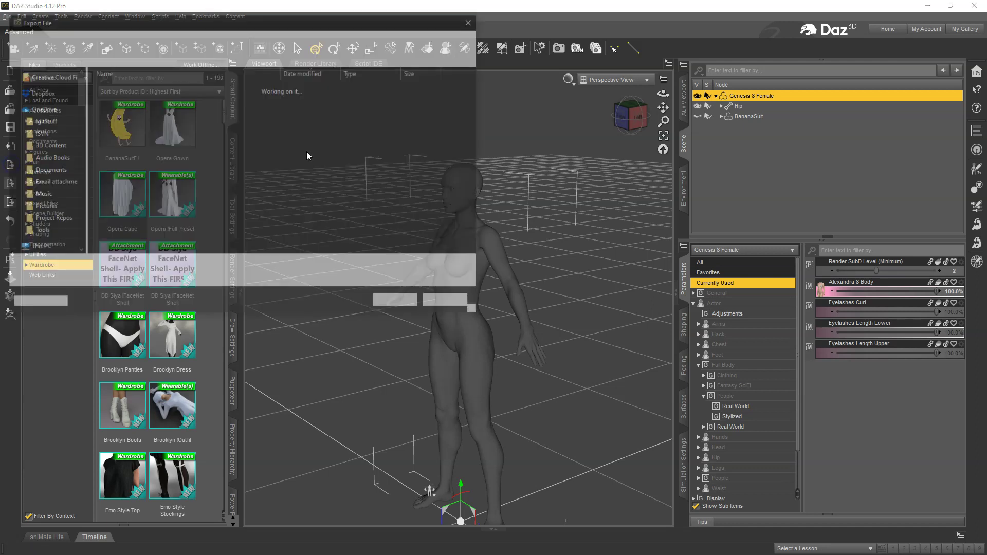
{"action": "left_click", "coordinate": [170, 281]}
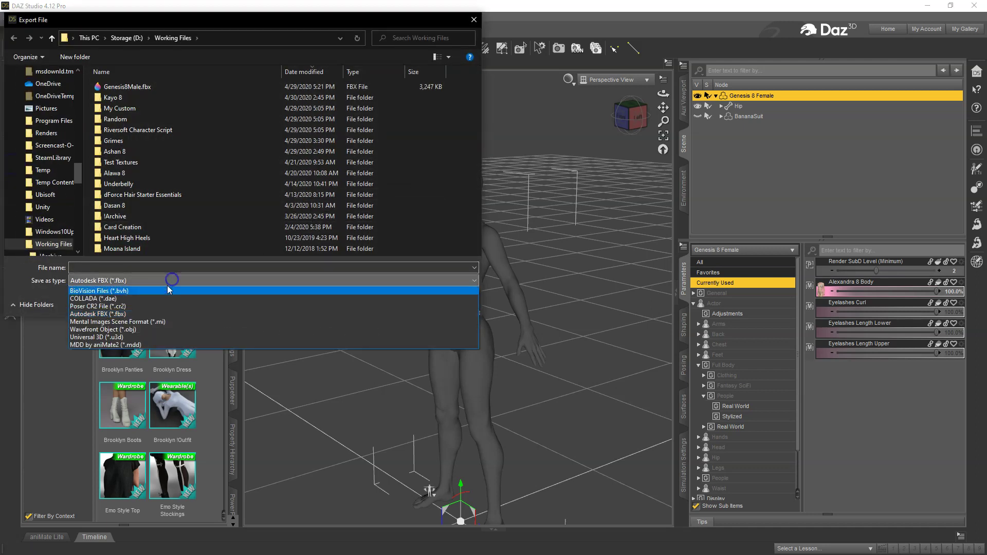
{"action": "left_click", "coordinate": [149, 325]}
{"action": "left_click", "coordinate": [119, 267]}
{"action": "type", "text": "G8"}
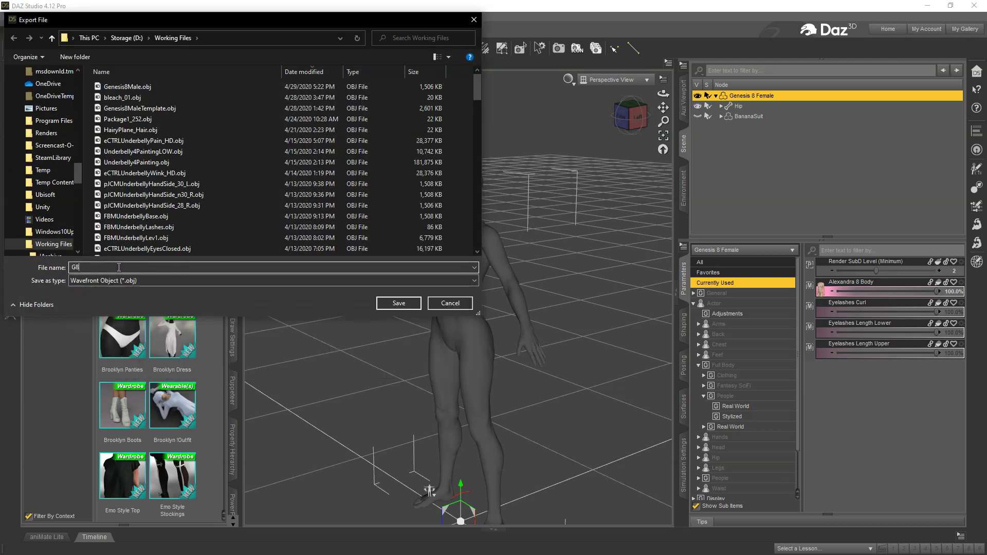
{"action": "type", "text": "FAlexandra"}
{"action": "left_click", "coordinate": [399, 302]}
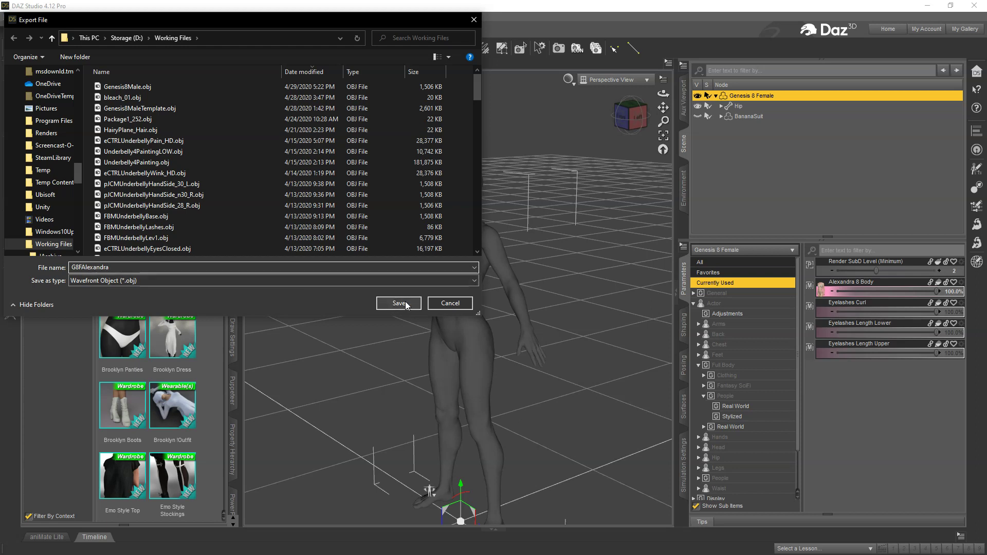
{"action": "left_click", "coordinate": [671, 206]}
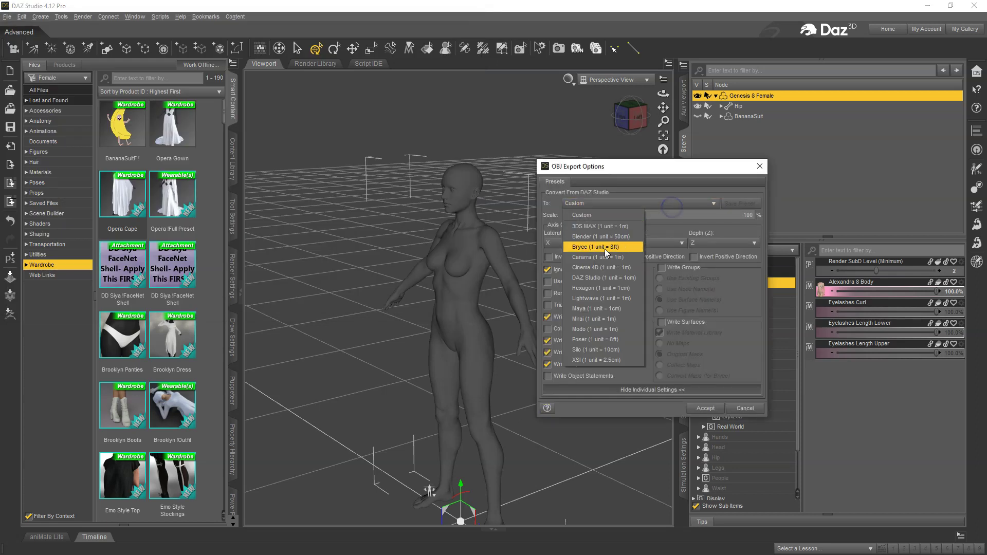
{"action": "left_click", "coordinate": [609, 279]}
{"action": "left_click", "coordinate": [706, 408]}
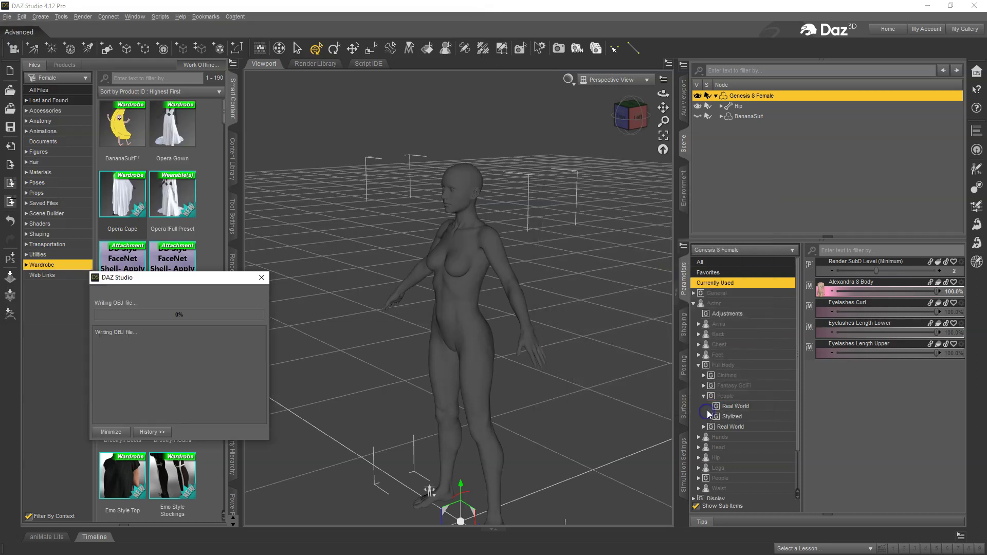
Recheck Alexandra 8 Body's parameter settings, then select and unhide the BananaSuit.
{"action": "left_click", "coordinate": [961, 282]}
{"action": "left_click", "coordinate": [958, 290]}
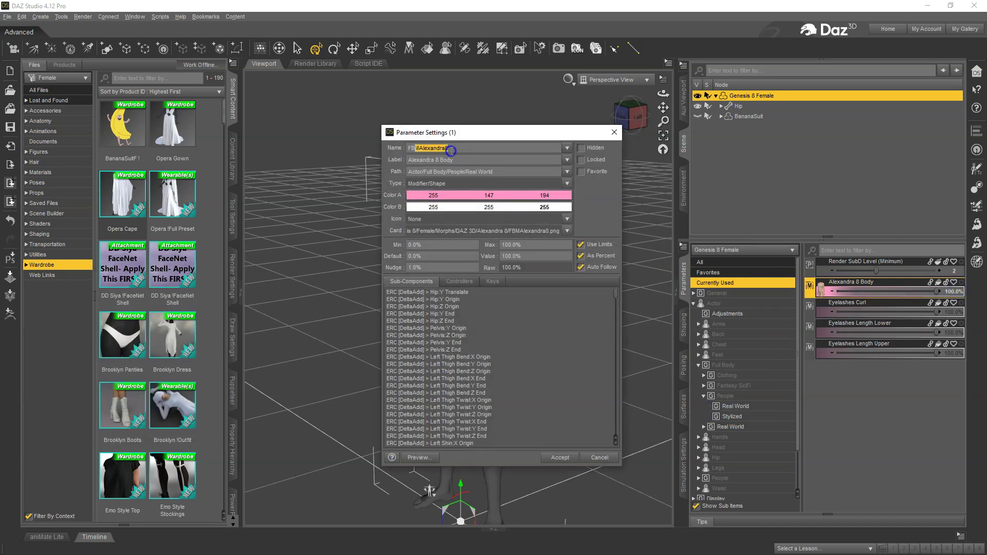
{"action": "left_click", "coordinate": [601, 457]}
{"action": "left_click", "coordinate": [739, 116]}
{"action": "left_click", "coordinate": [698, 116]}
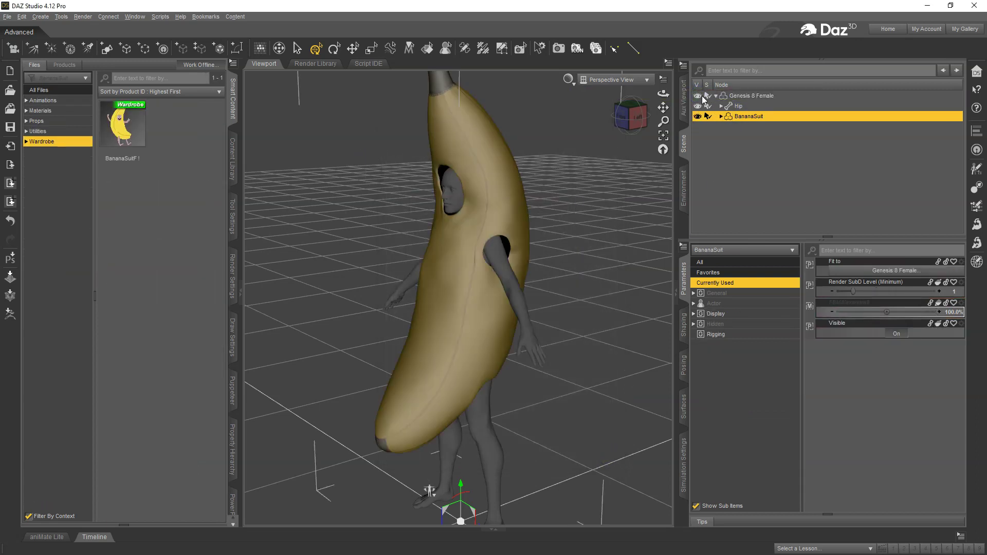
Hide Genesis 8 Female and set the BananaSuit's Resolution Level to Base.
{"action": "left_click", "coordinate": [698, 95]}
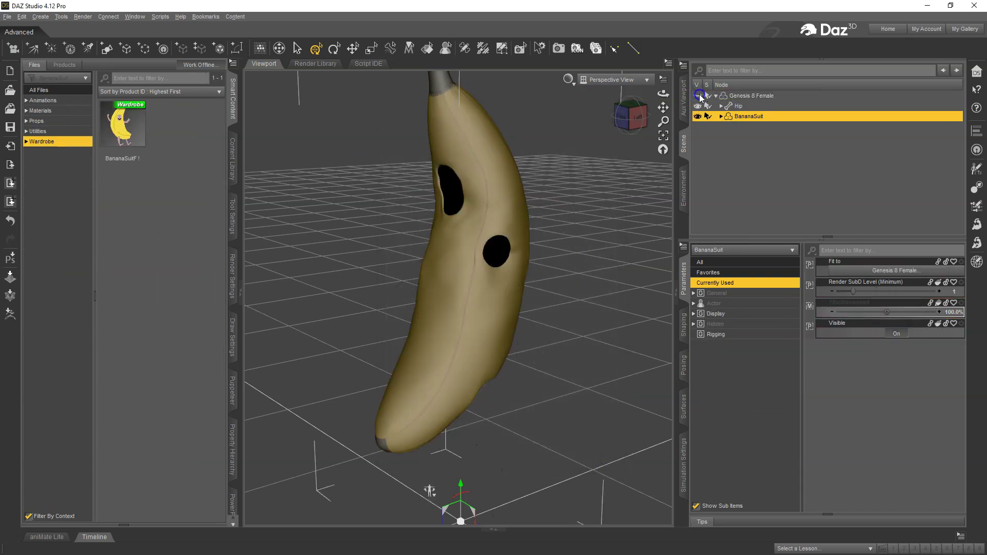
{"action": "left_click", "coordinate": [736, 294]}
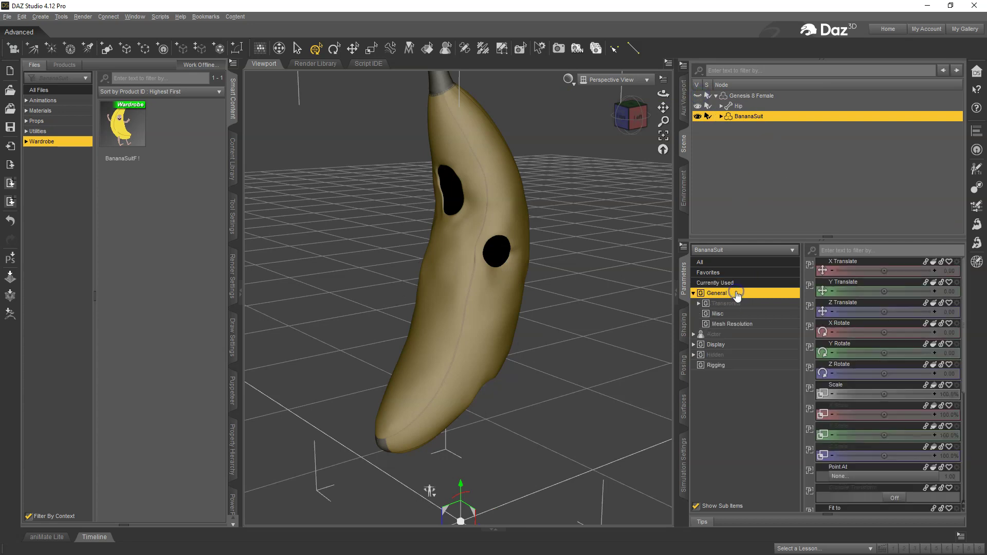
{"action": "left_click", "coordinate": [736, 324]}
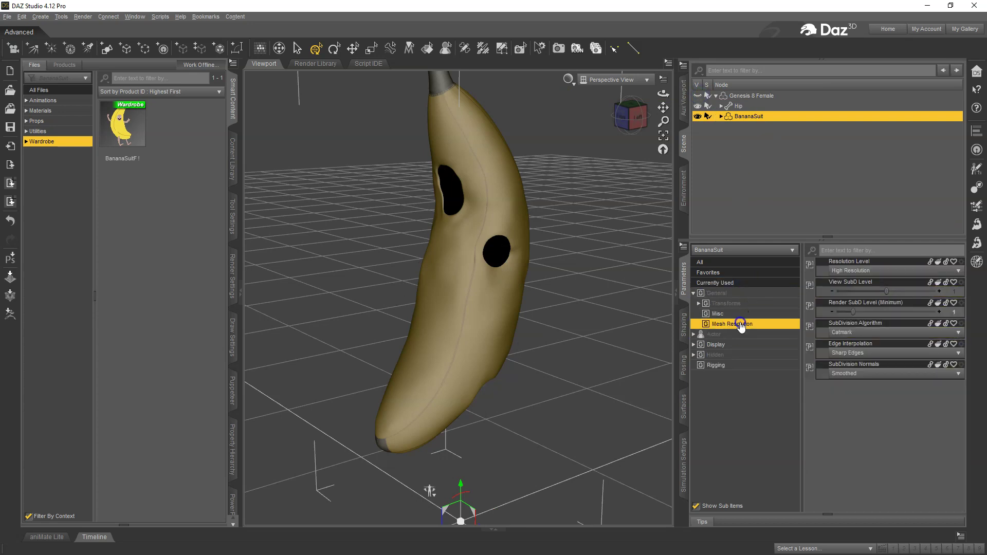
{"action": "left_click", "coordinate": [874, 271]}
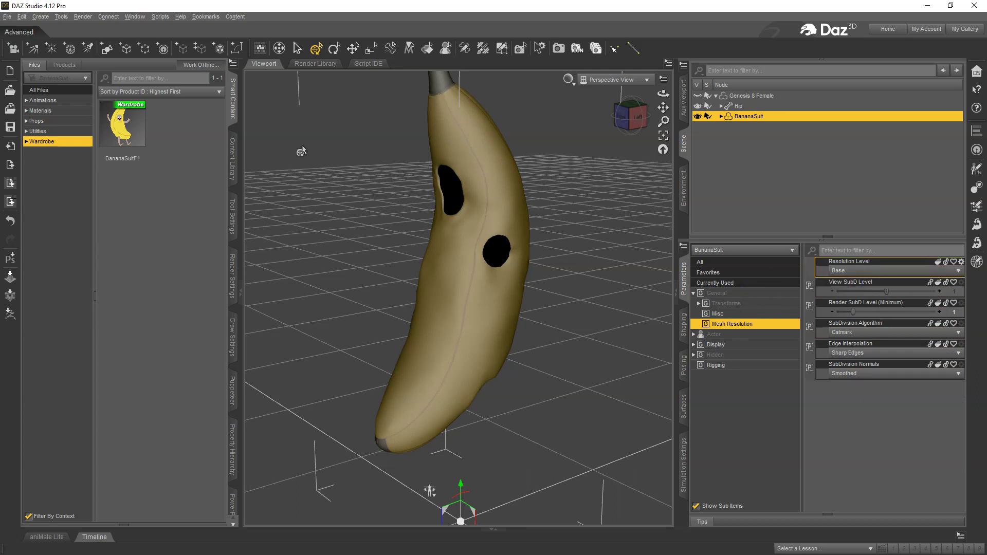
Export the BananaSuit as FBMAlexandra8.obj at 1 unit = 1cm scale.
{"action": "left_click", "coordinate": [12, 165]}
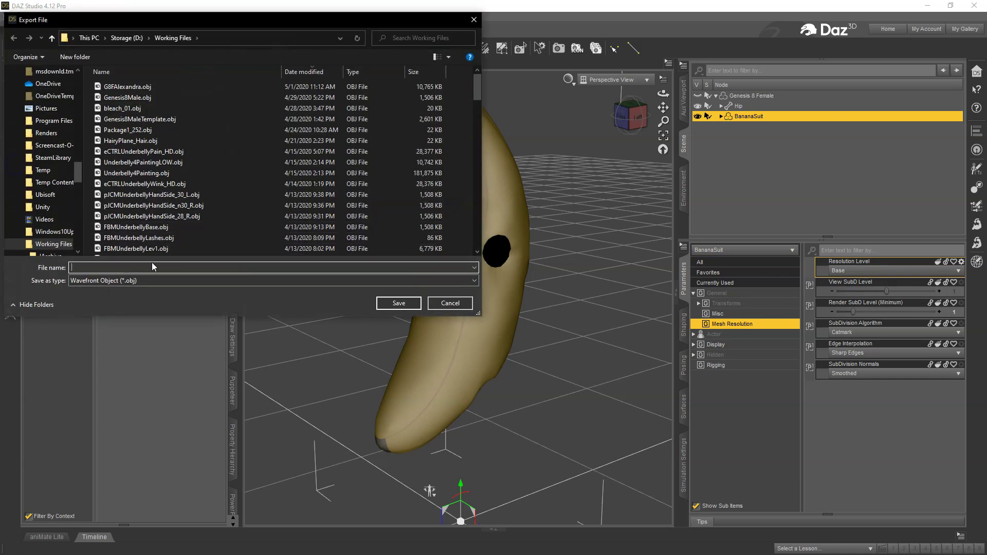
{"action": "type", "text": "BananaSuit.obj"}
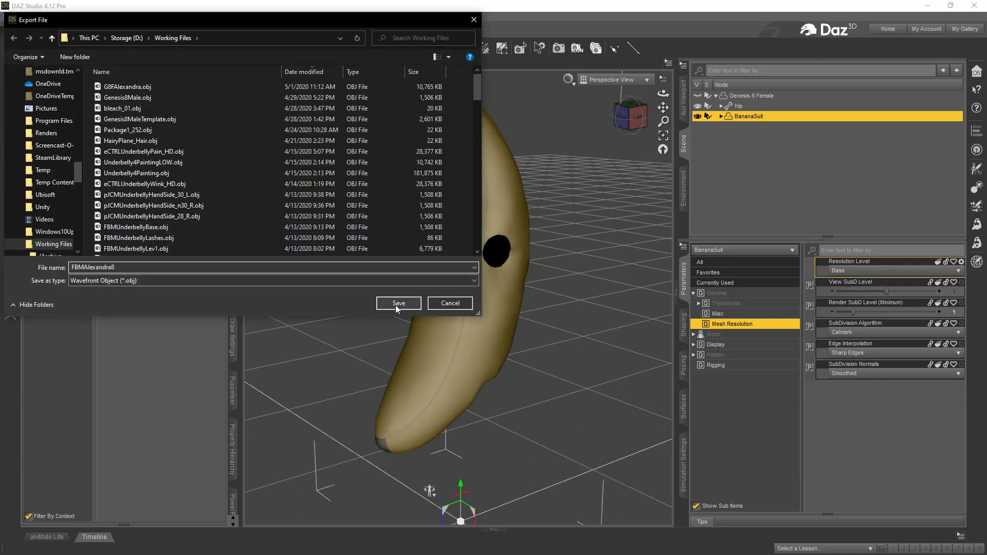
{"action": "left_click", "coordinate": [399, 303]}
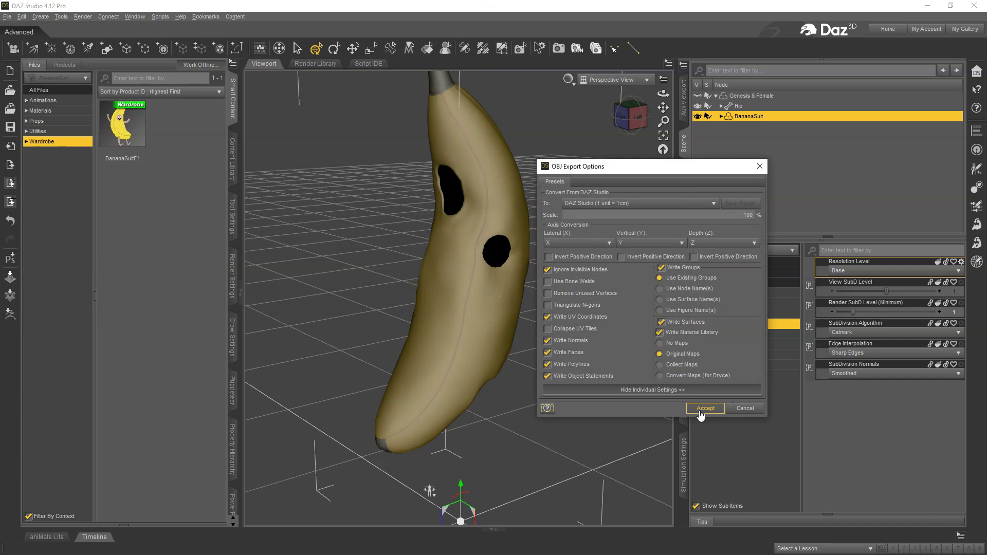
{"action": "left_click", "coordinate": [703, 410]}
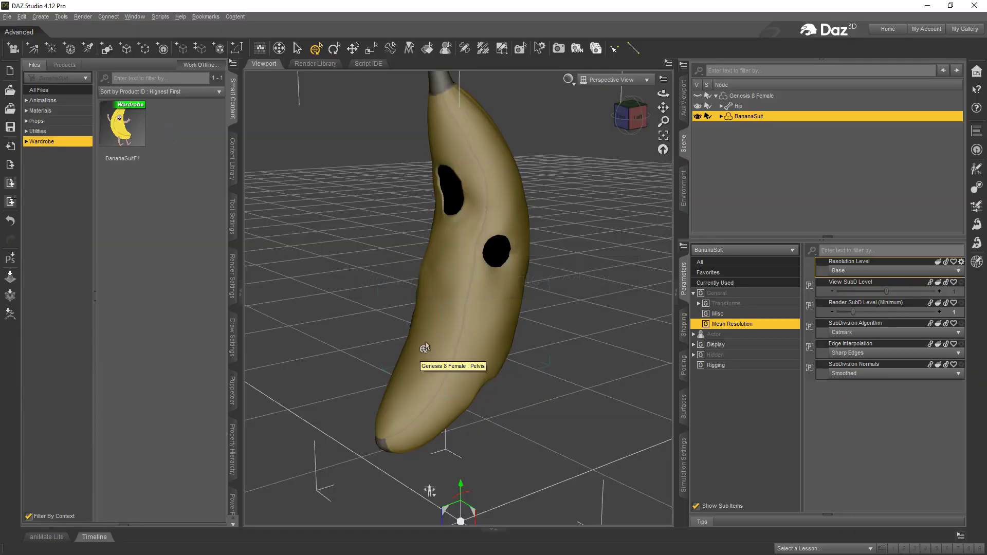
Turn Genesis 8 Female's visibility back on in the Scene pane.
{"action": "left_click", "coordinate": [698, 96]}
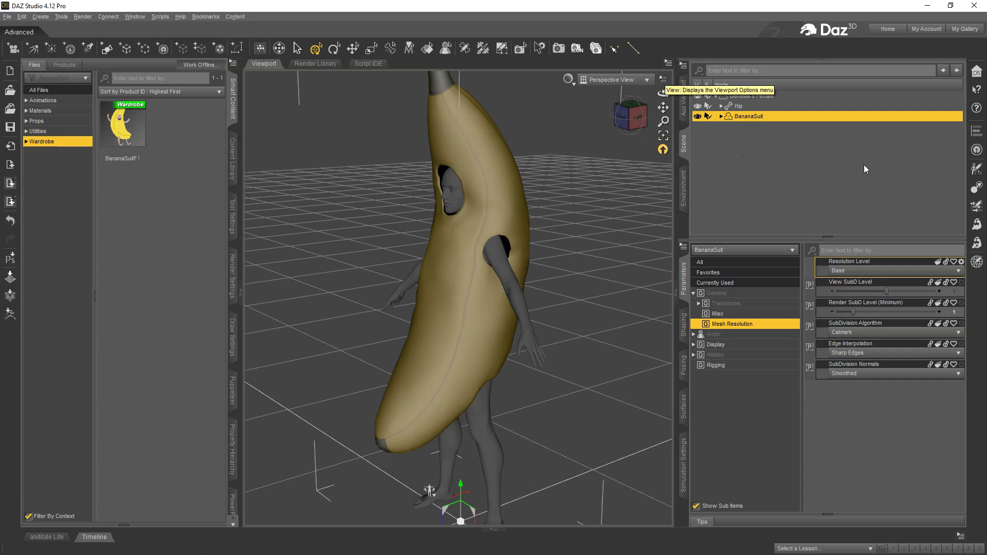
Load FBMAlexandra8.obj onto the banana suit in Morph Loader Pro with preset None and Deltas Only overwrite.
{"action": "left_click", "coordinate": [978, 249]}
{"action": "left_click", "coordinate": [111, 206]}
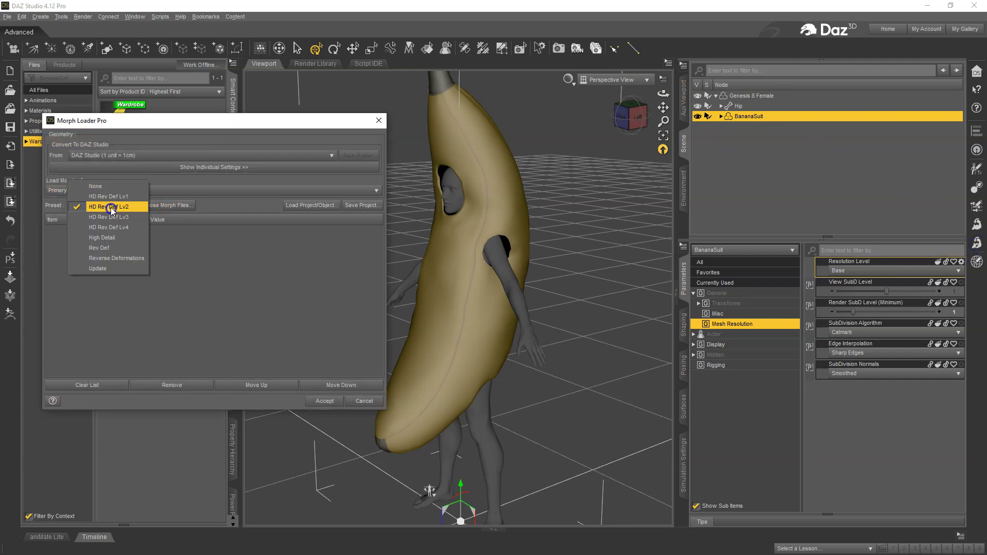
{"action": "left_click", "coordinate": [110, 187]}
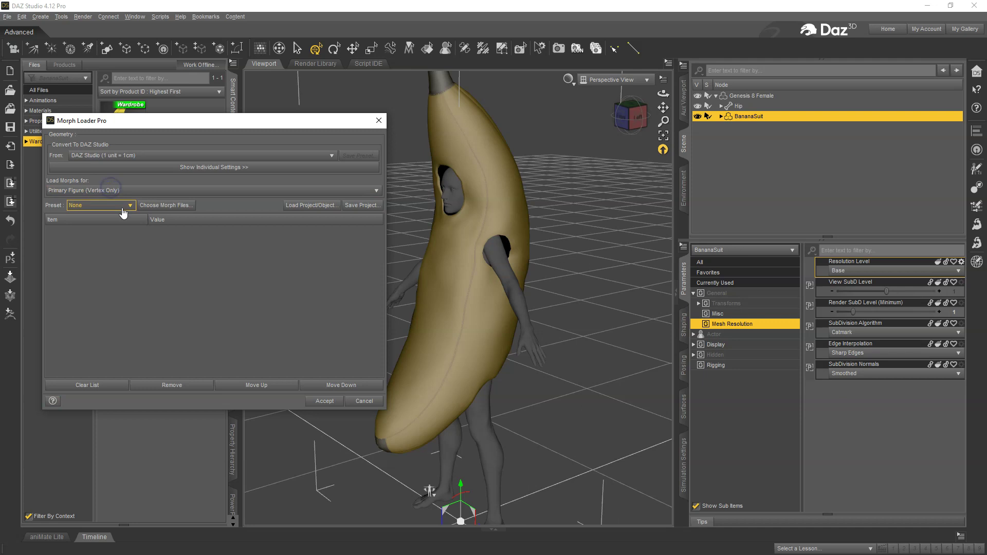
{"action": "left_click", "coordinate": [165, 205]}
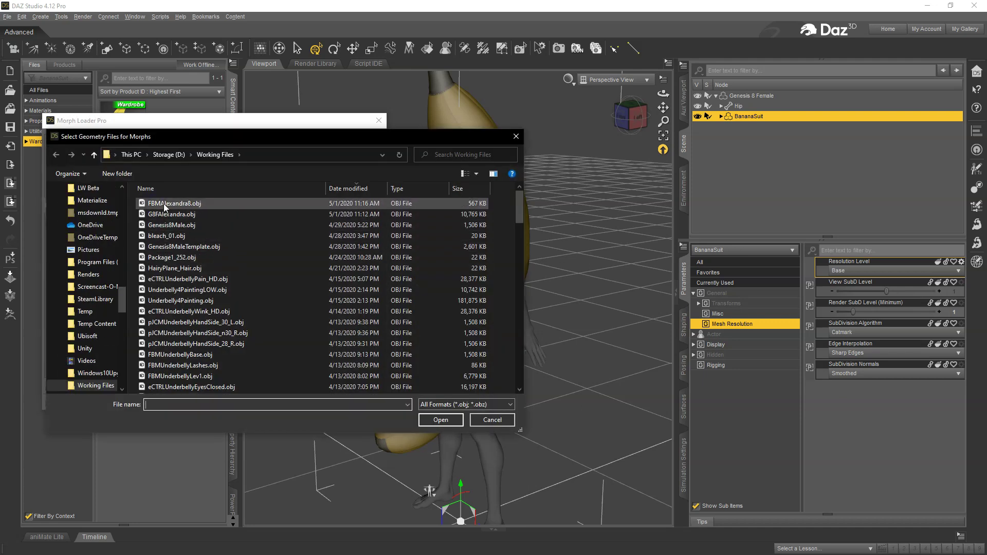
{"action": "double_click", "coordinate": [169, 203]}
{"action": "double_click", "coordinate": [96, 227]}
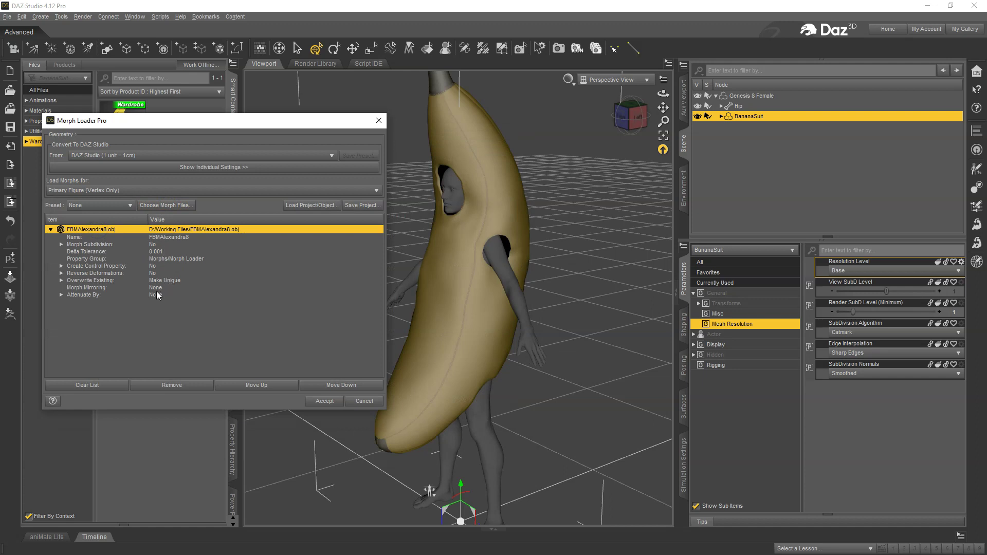
{"action": "left_click", "coordinate": [170, 280]}
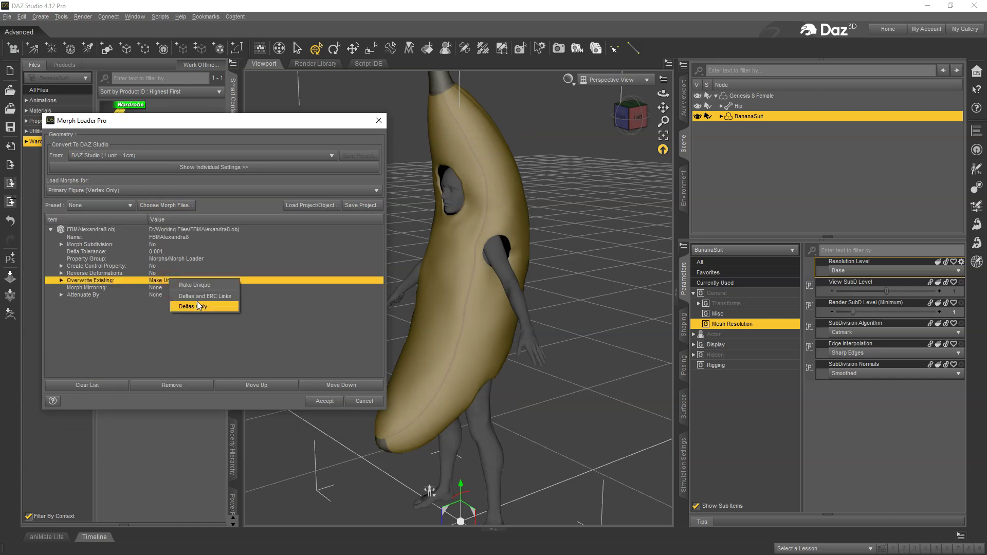
{"action": "left_click", "coordinate": [199, 306]}
{"action": "left_click", "coordinate": [176, 259]}
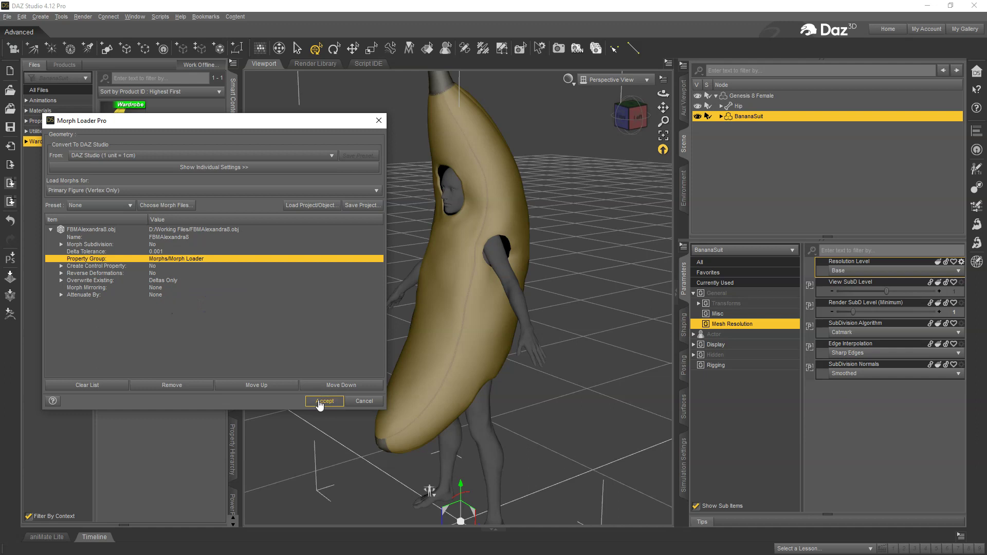
{"action": "left_click", "coordinate": [323, 402]}
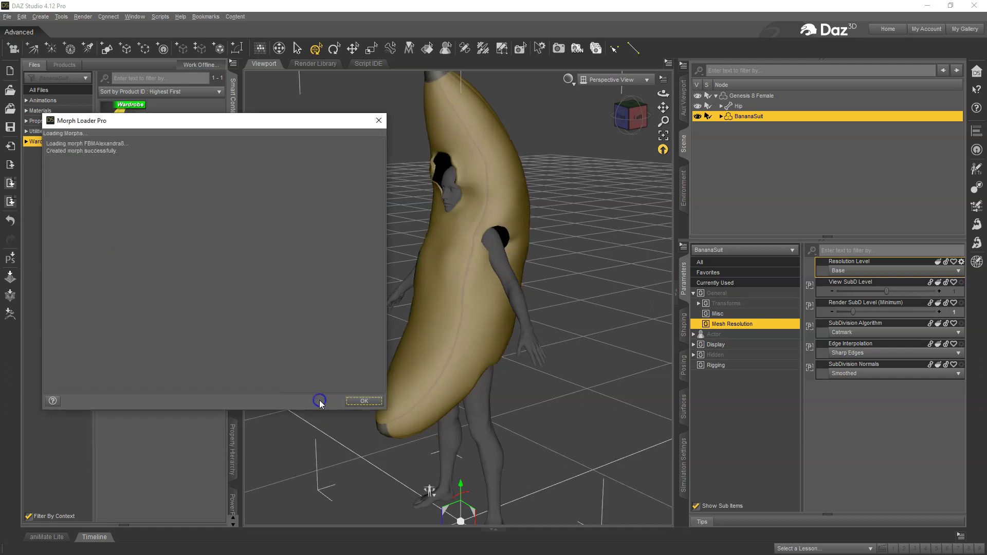
Reload FBMAlexandra8.obj onto the banana suit with Reverse Deformations set to Yes and Deltas Only overwrite.
{"action": "left_click", "coordinate": [365, 402]}
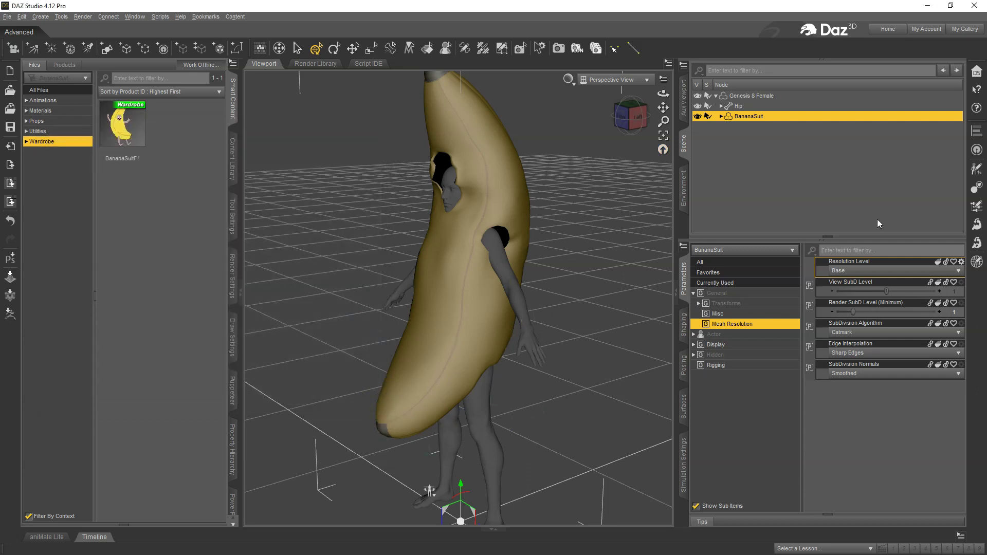
{"action": "left_click", "coordinate": [977, 243]}
{"action": "left_click", "coordinate": [169, 206]}
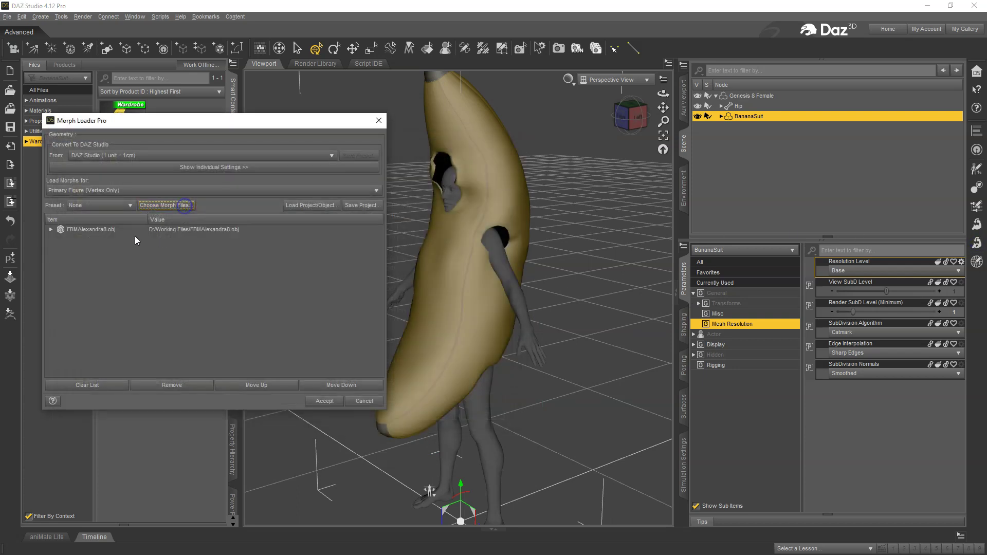
{"action": "left_click", "coordinate": [110, 229]}
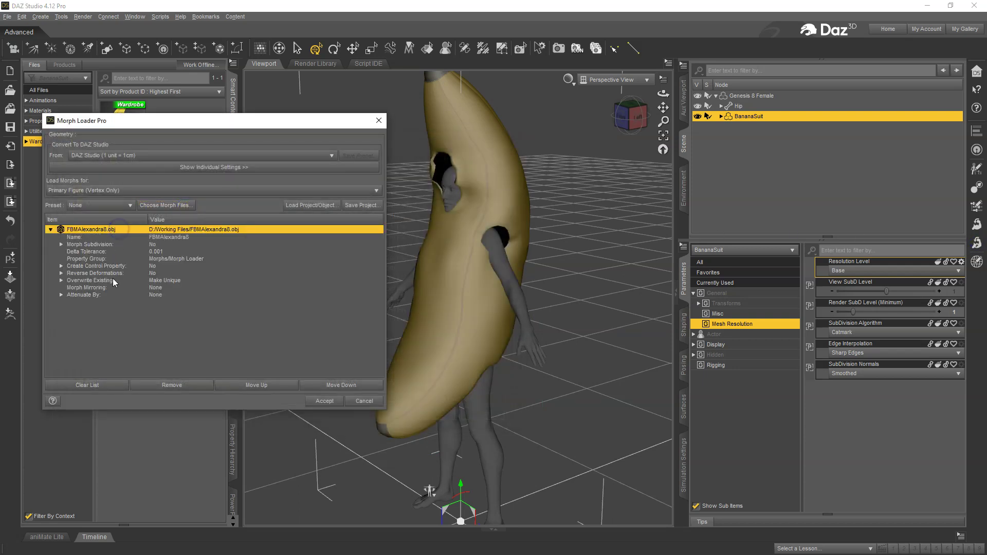
{"action": "left_click", "coordinate": [154, 274]}
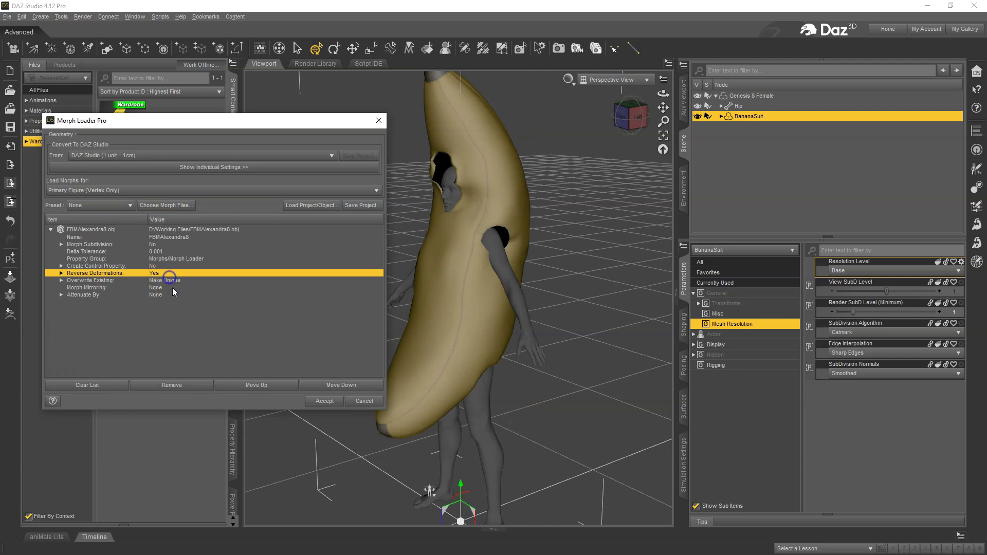
{"action": "left_click", "coordinate": [155, 280]}
{"action": "left_click", "coordinate": [180, 303]}
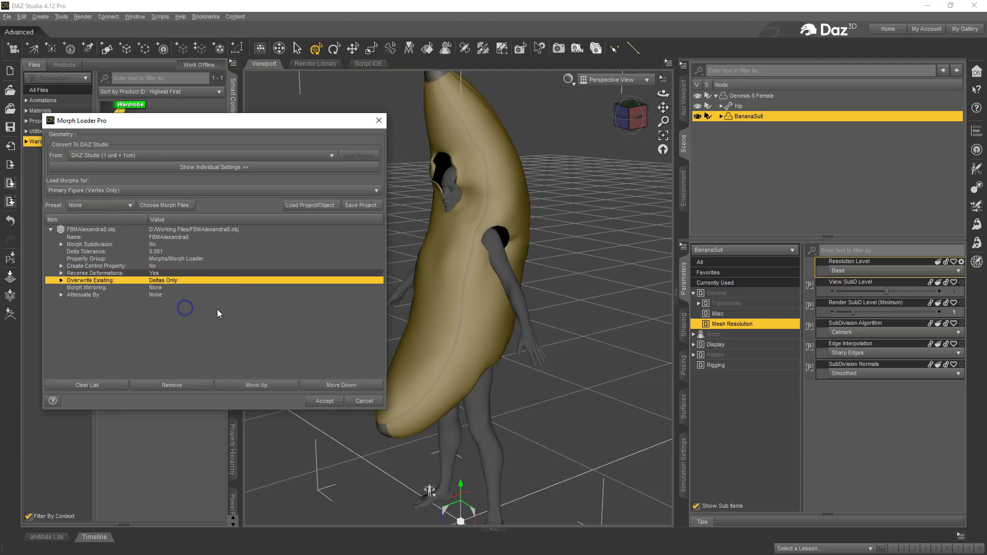
{"action": "left_click", "coordinate": [323, 402]}
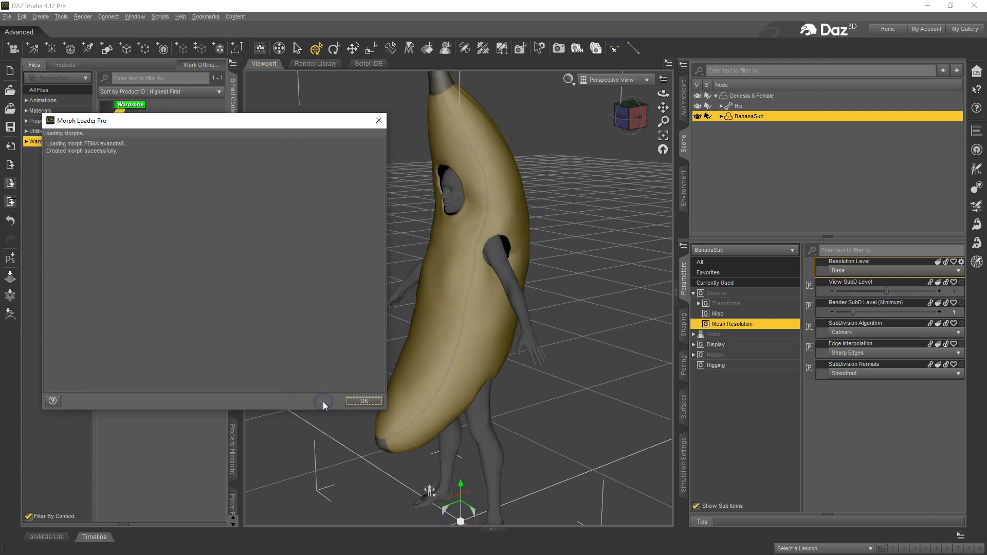
{"action": "left_click", "coordinate": [364, 401]}
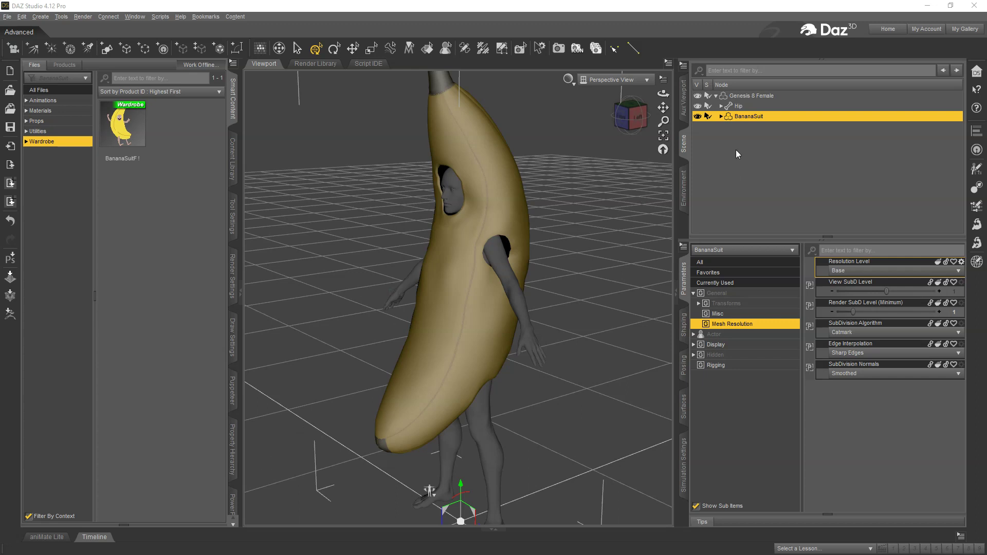
Change the banana suit's Resolution Level from Base to High Resolution.
{"action": "left_click", "coordinate": [861, 271]}
{"action": "left_click", "coordinate": [859, 282]}
{"action": "left_click", "coordinate": [7, 16]}
{"action": "mouse_move", "coordinate": [104, 93]}
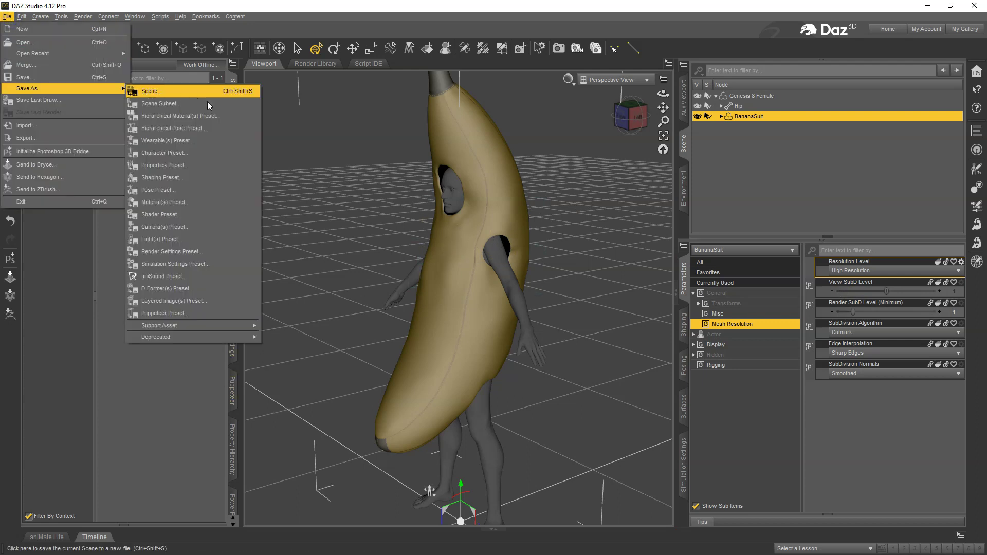
{"action": "mouse_move", "coordinate": [257, 326]}
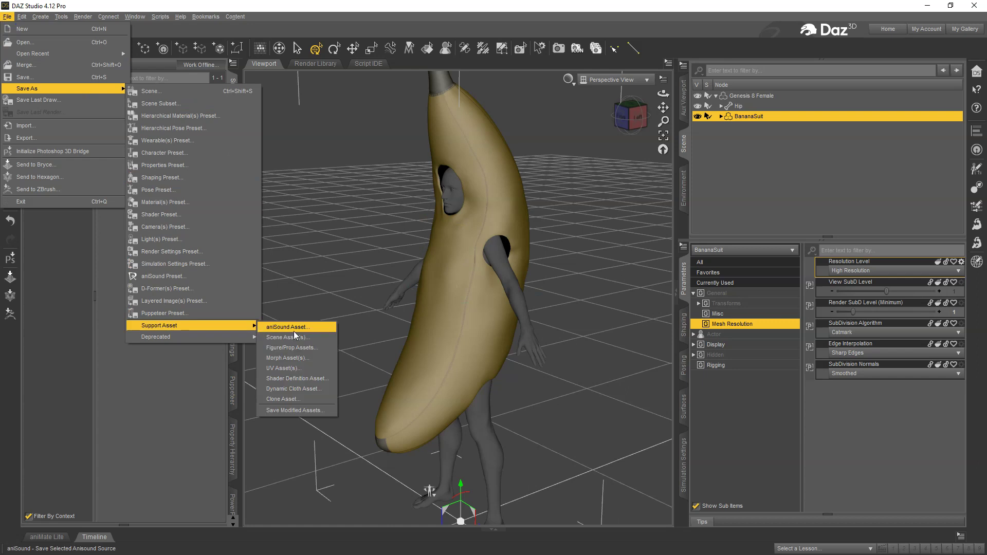
{"action": "left_click", "coordinate": [309, 348]}
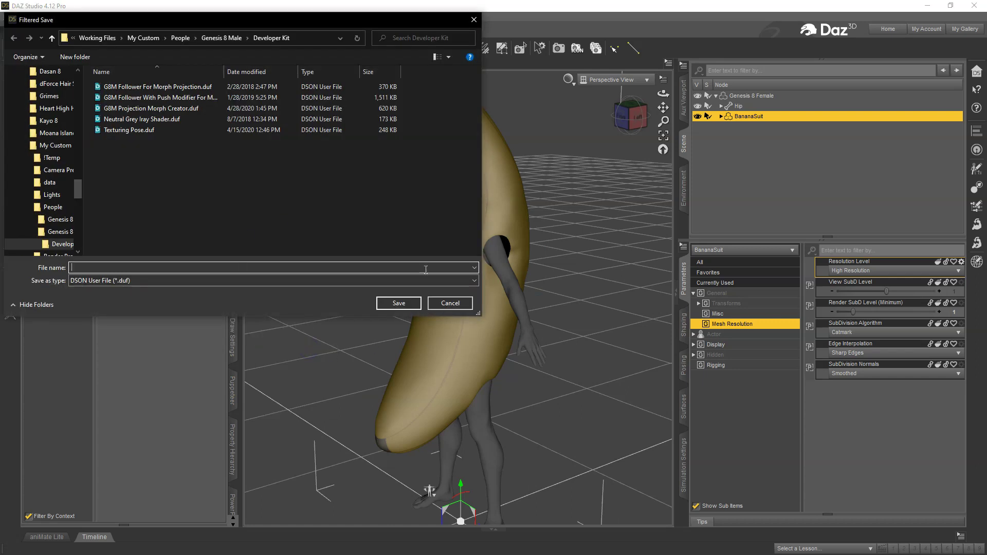
{"action": "left_click", "coordinate": [449, 305]}
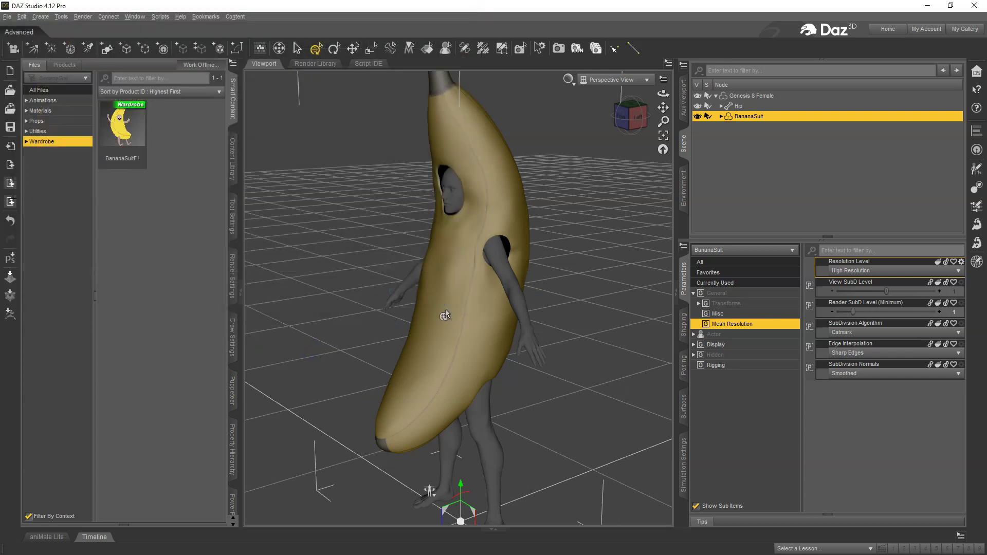